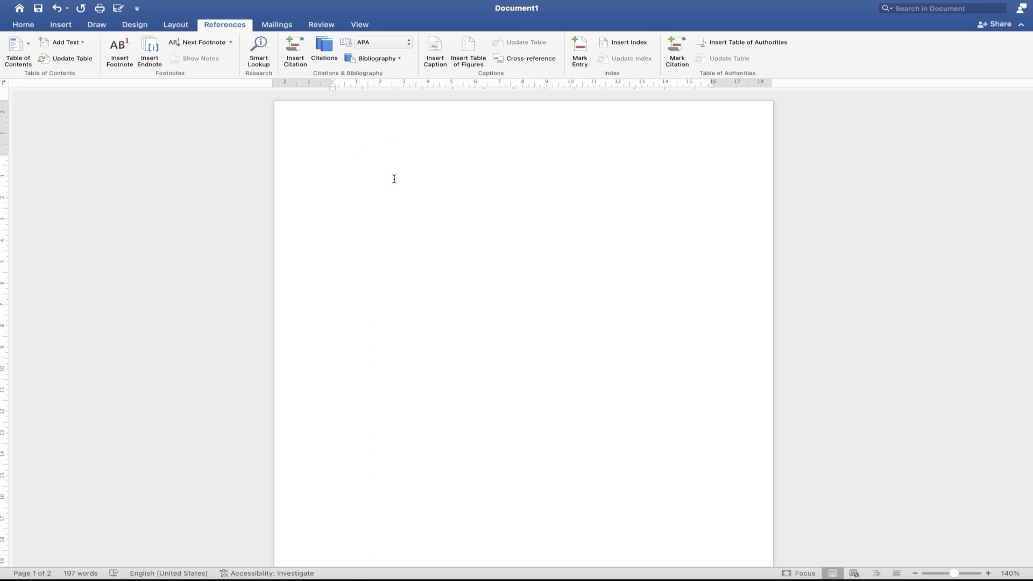
# Step: Review the Citation and Bibliography definitions on the document's second page
pyautogui.scroll(-12, 395, 179)
pyautogui.scroll(1, 394, 180)
pyautogui.click(329, 180)
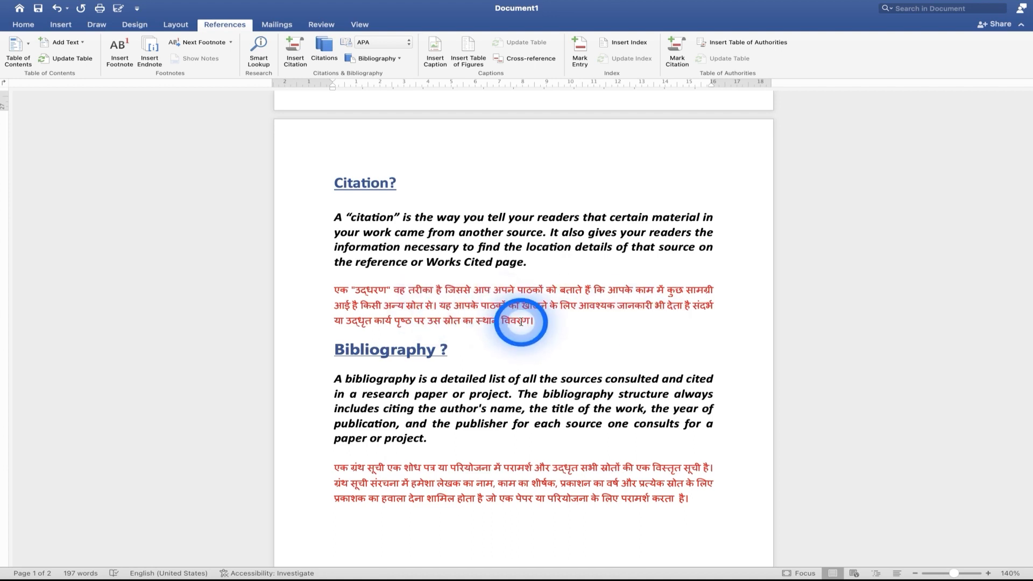
pyautogui.scroll(-2, 521, 322)
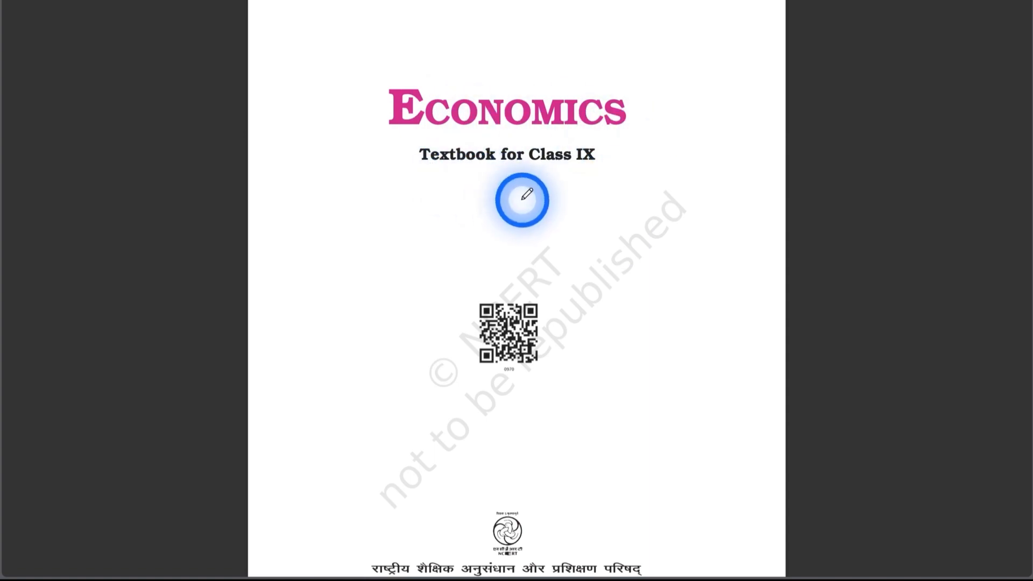
# Step: Switch to the Economics Class IX textbook PDF and examine its title page and publication details, magnifying the cover and illustration credits
pyautogui.scroll(-2, 526, 195)
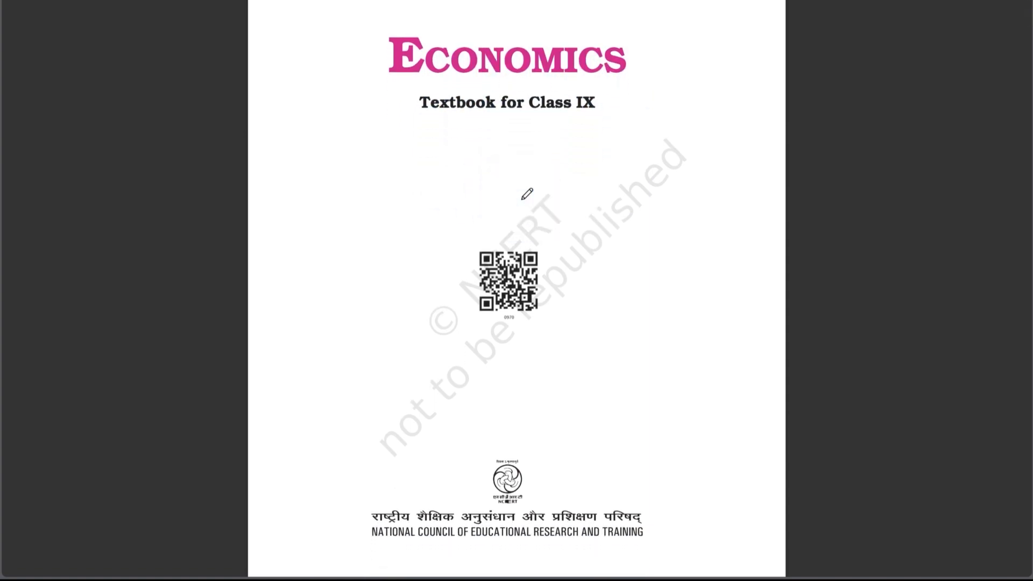
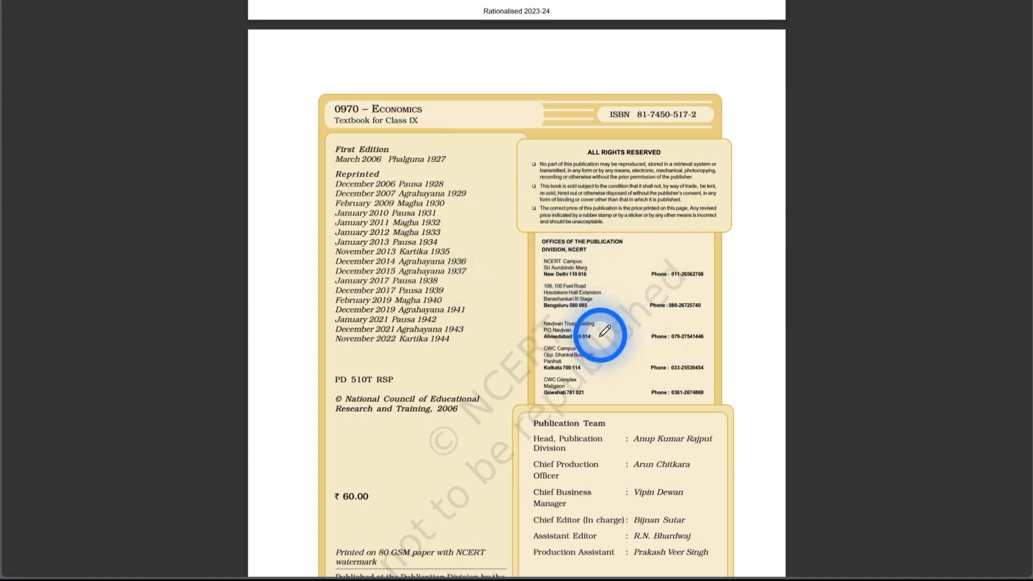
pyautogui.scroll(-1, 616, 371)
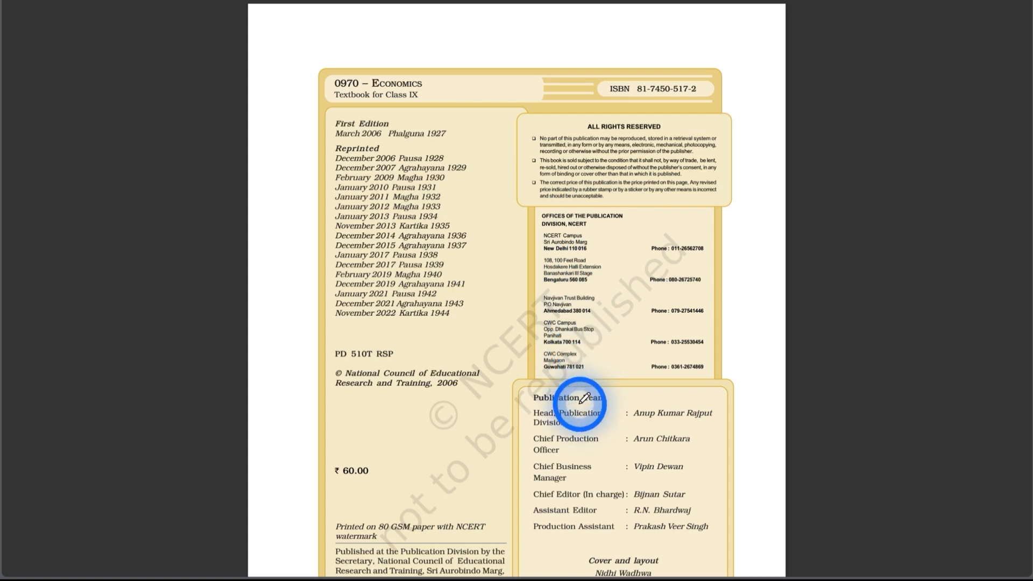
pyautogui.scroll(-2, 583, 398)
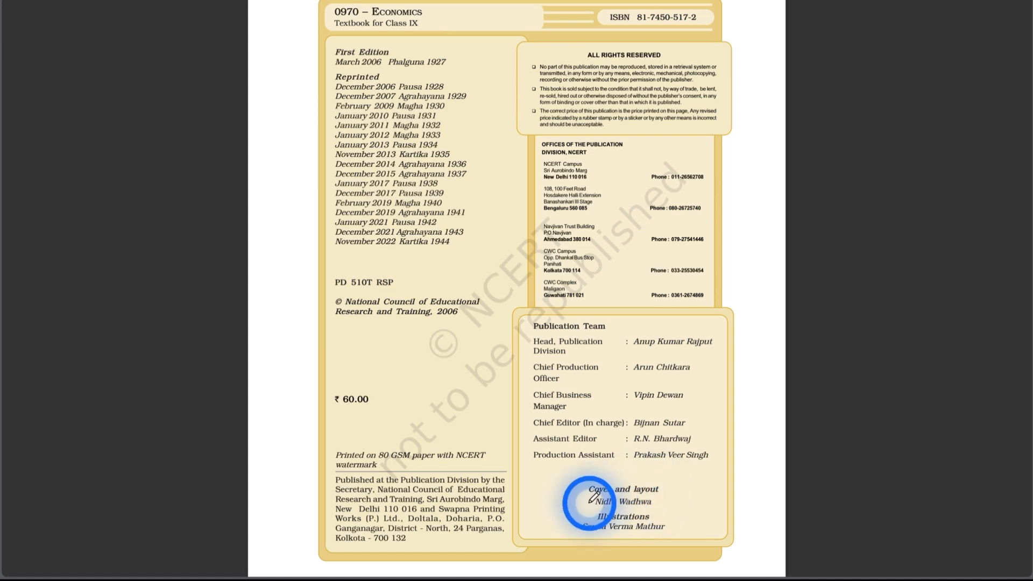
pyautogui.hotkey('alt', 'z')
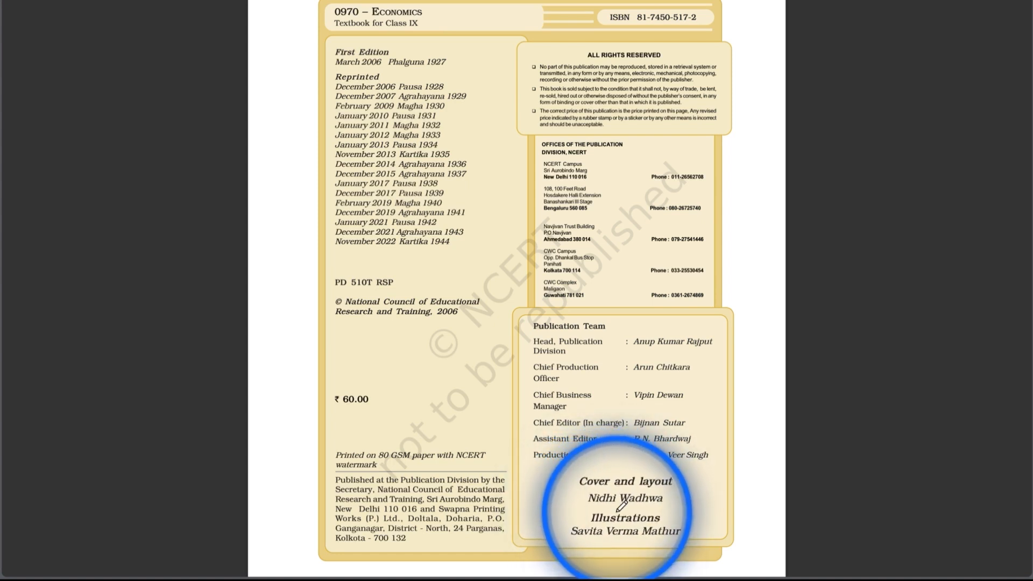
pyautogui.hotkey('alt', 'z')
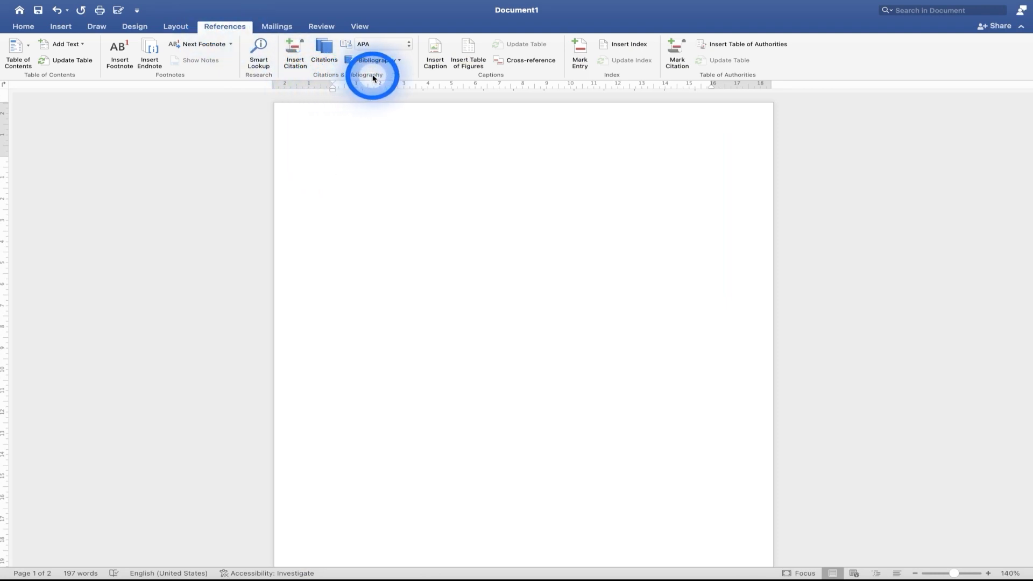
# Step: Start a new citation source of type Book with author ABC and title Ms-word
pyautogui.click(304, 62)
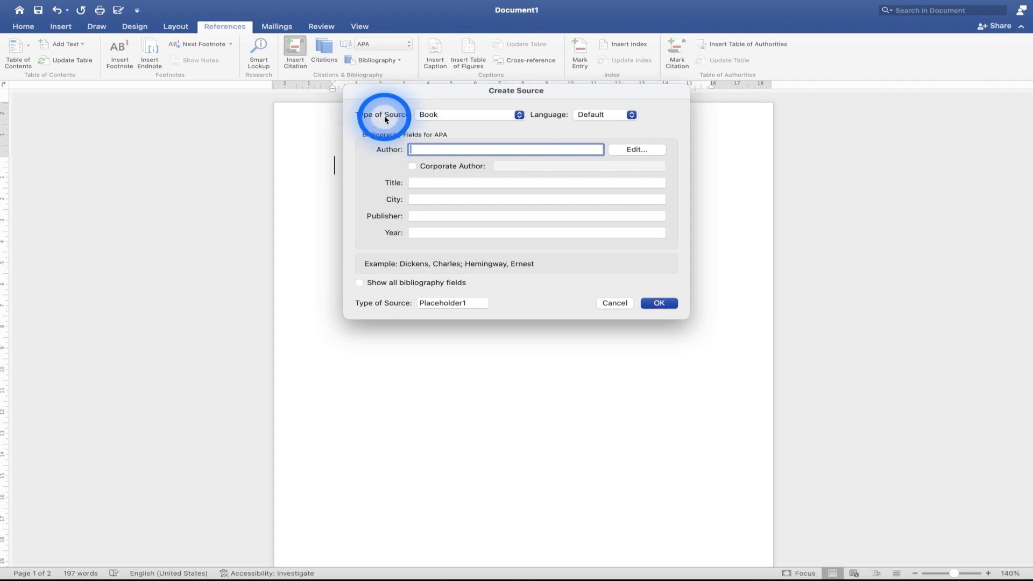
pyautogui.click(442, 115)
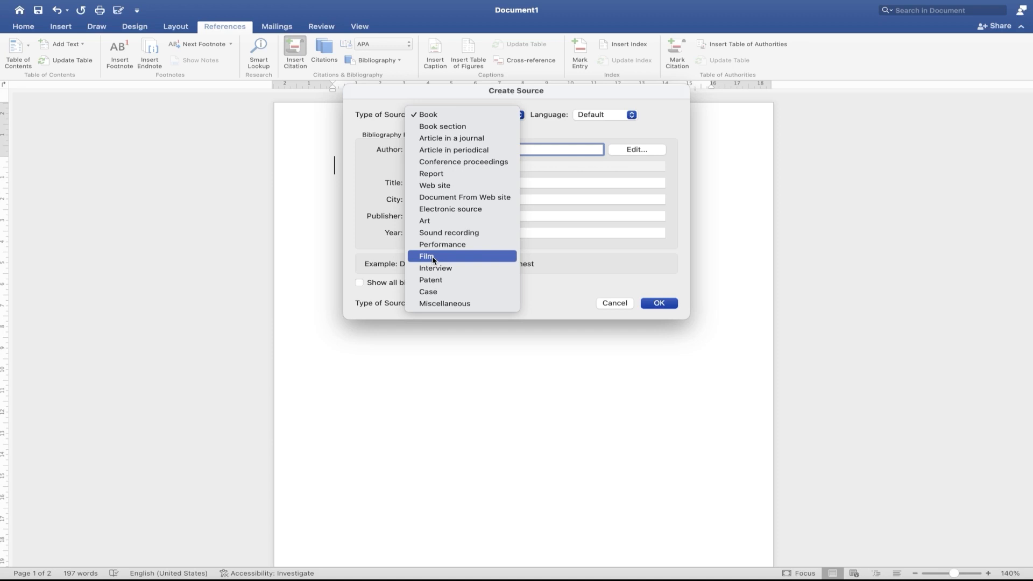
pyautogui.click(431, 117)
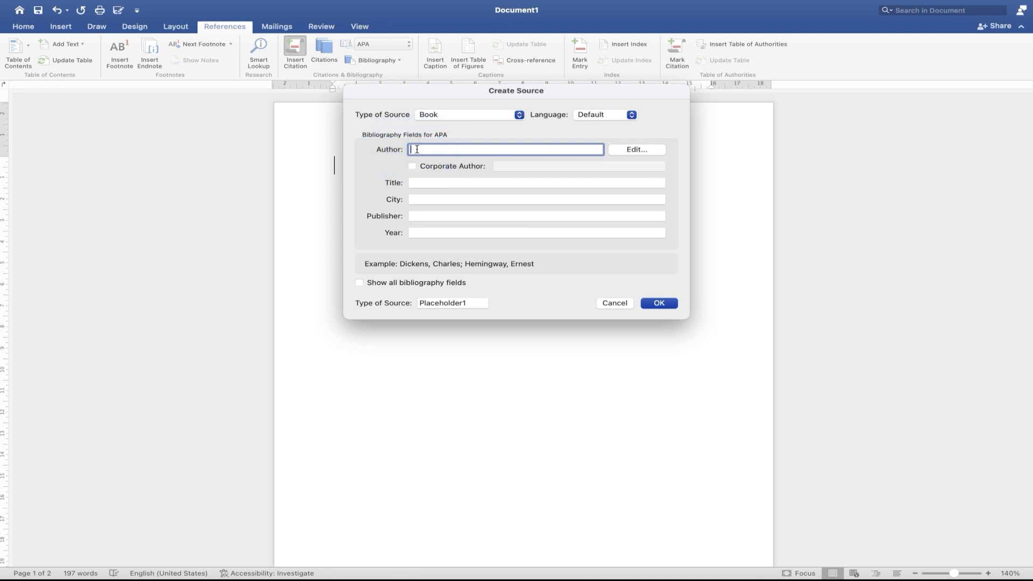
pyautogui.write('ABC')
pyautogui.click(425, 186)
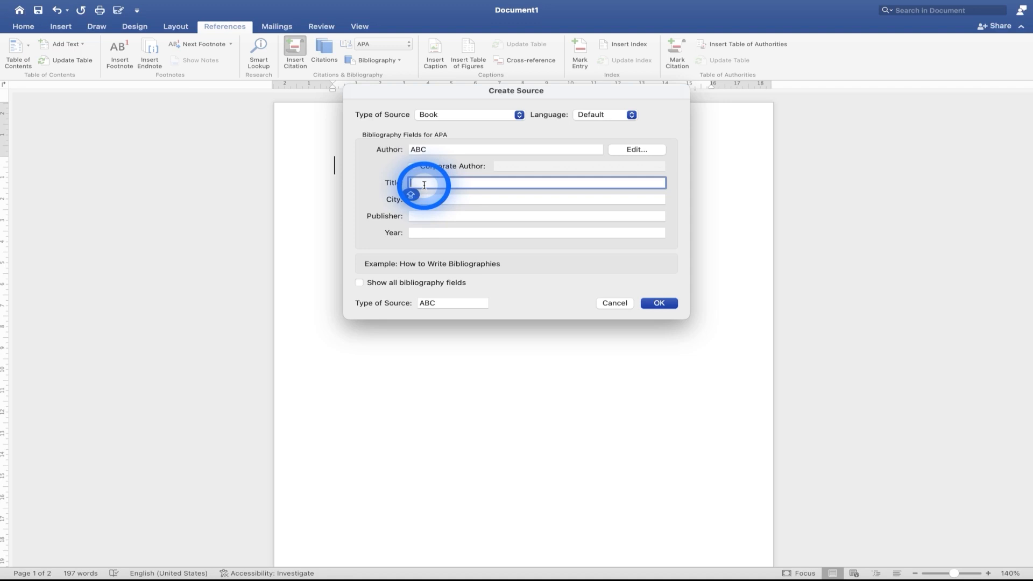
pyautogui.write('Ms-word')
# Step: Complete the source with city Delhi, publisher Eclipse Education and year 2022, and insert its citation
pyautogui.click(427, 199)
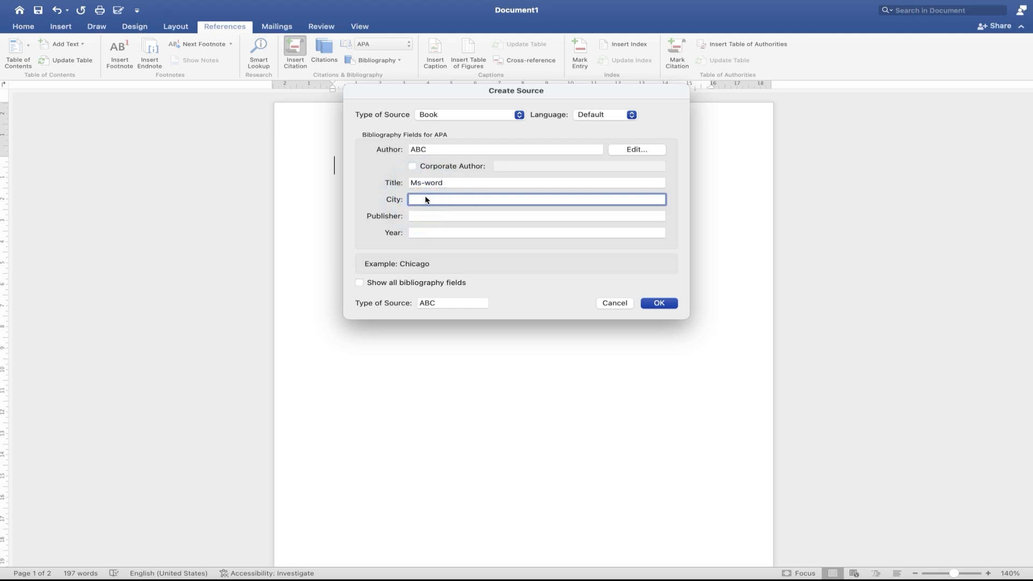
pyautogui.write('Delhi')
pyautogui.click(419, 216)
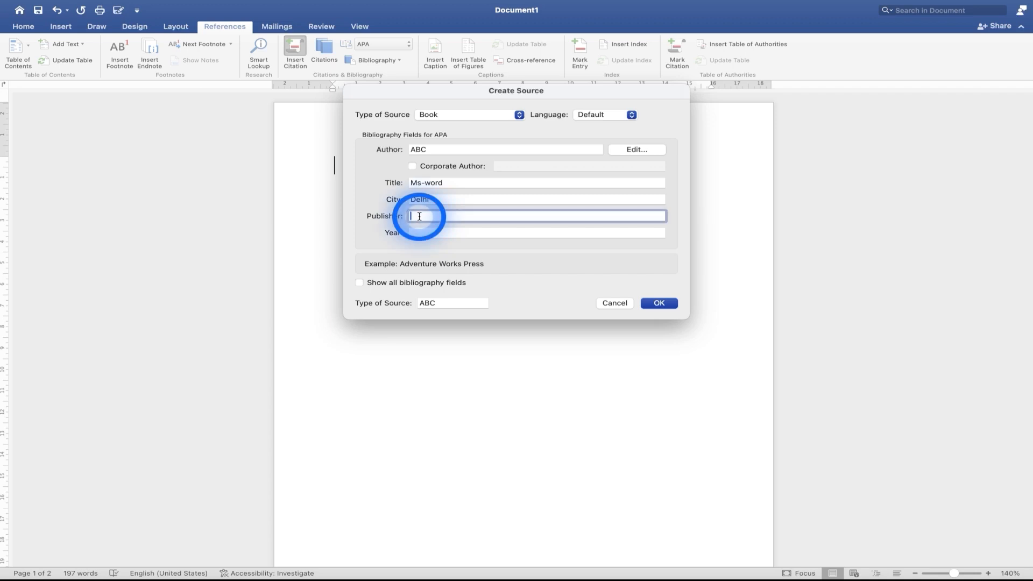
pyautogui.write('Ecli')
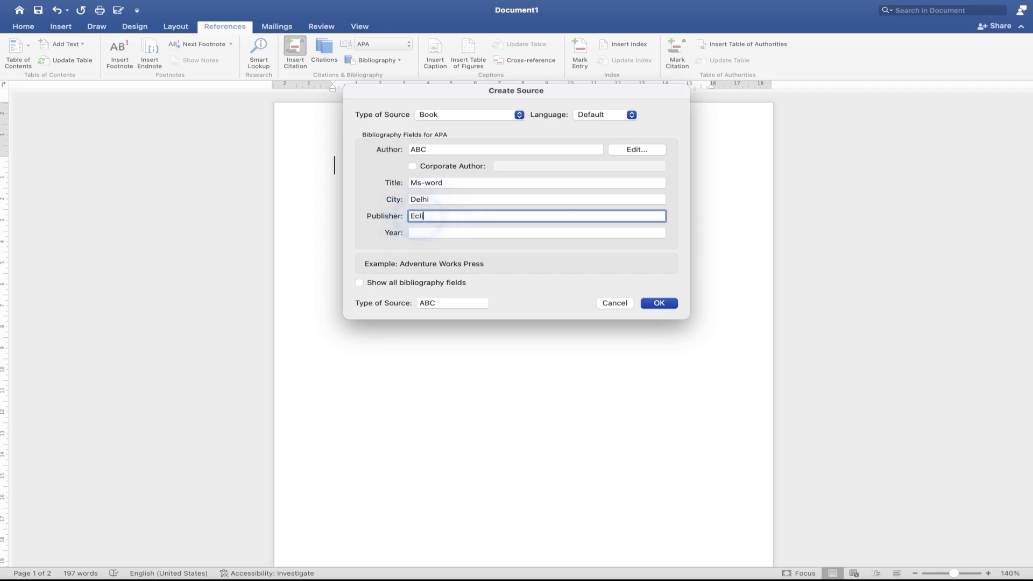
pyautogui.write('pse Education')
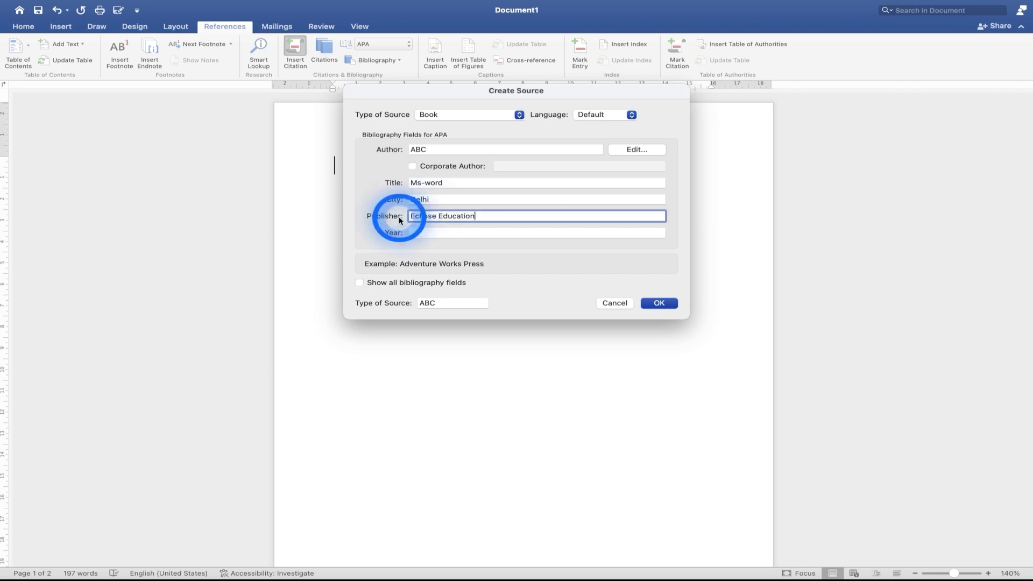
pyautogui.click(434, 232)
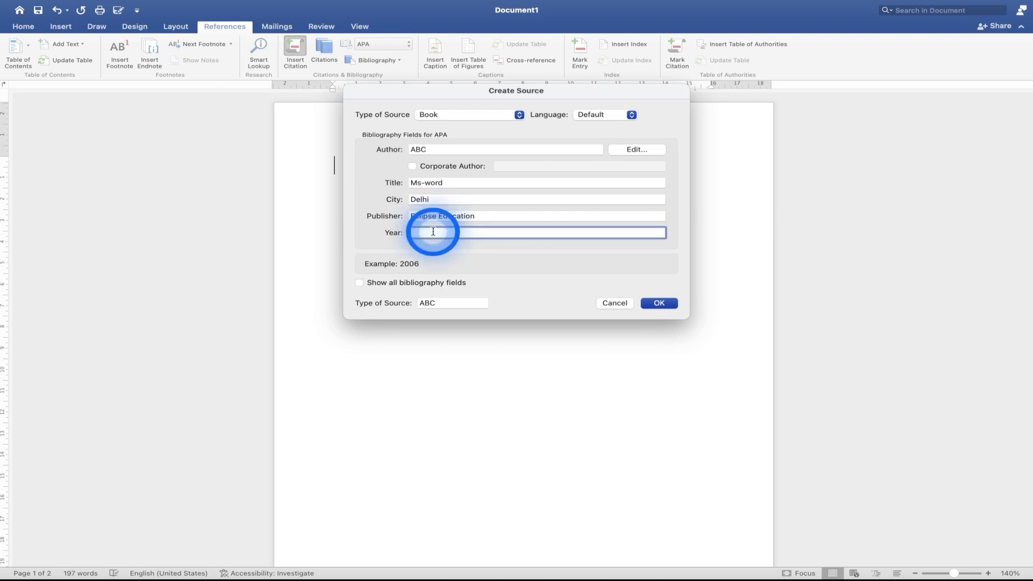
pyautogui.write('2022')
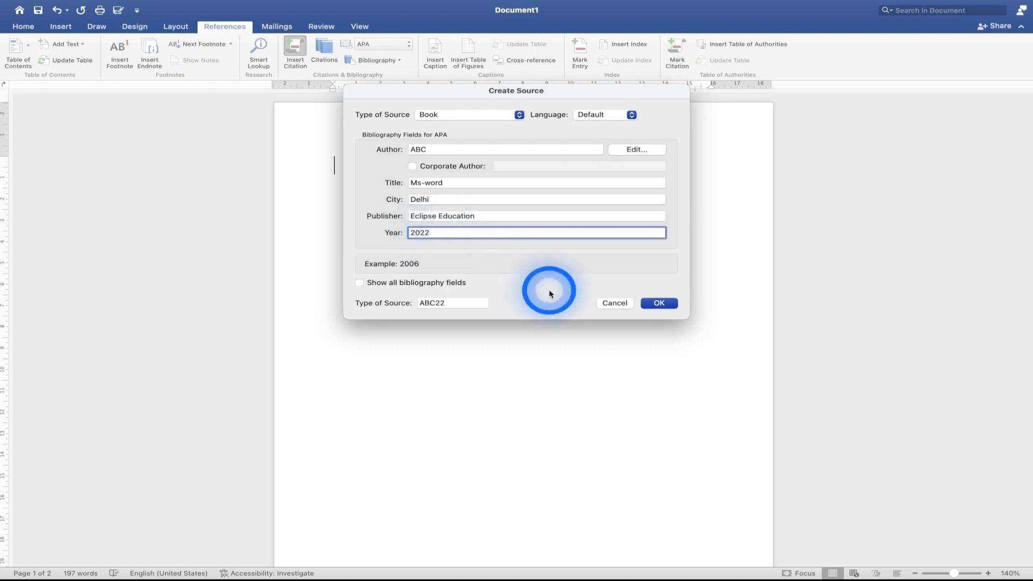
pyautogui.click(657, 302)
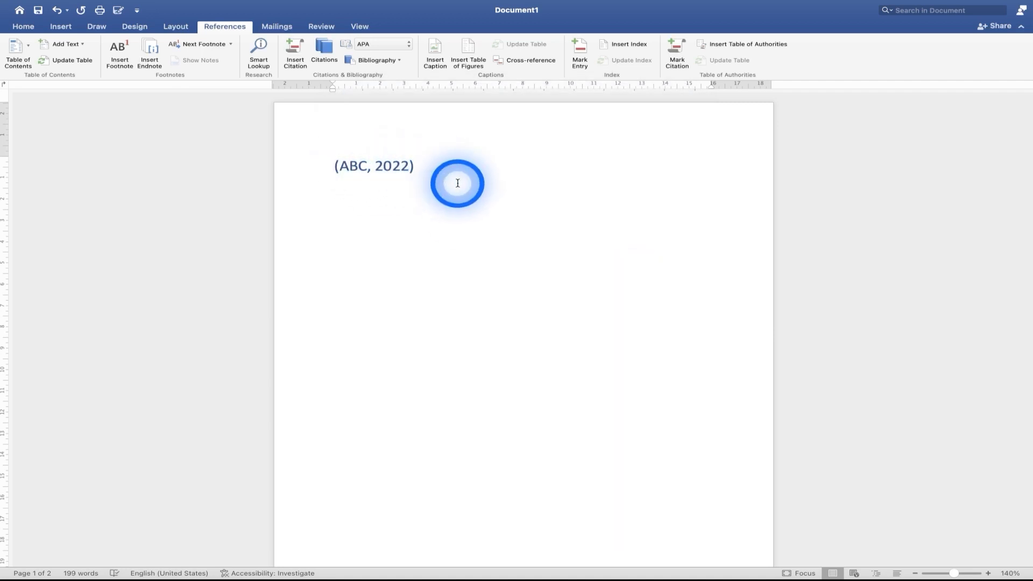
# Step: Insert a second book citation with author XYZ, title Ms-Excel, city Patna, publisher Eclipse Education and year 2024
pyautogui.click(303, 66)
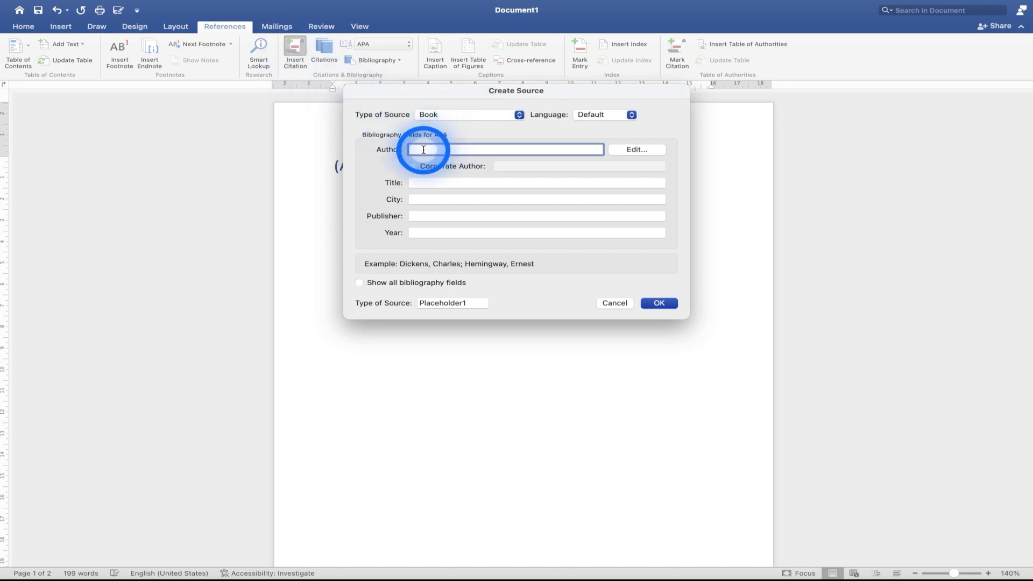
pyautogui.write('XYZ')
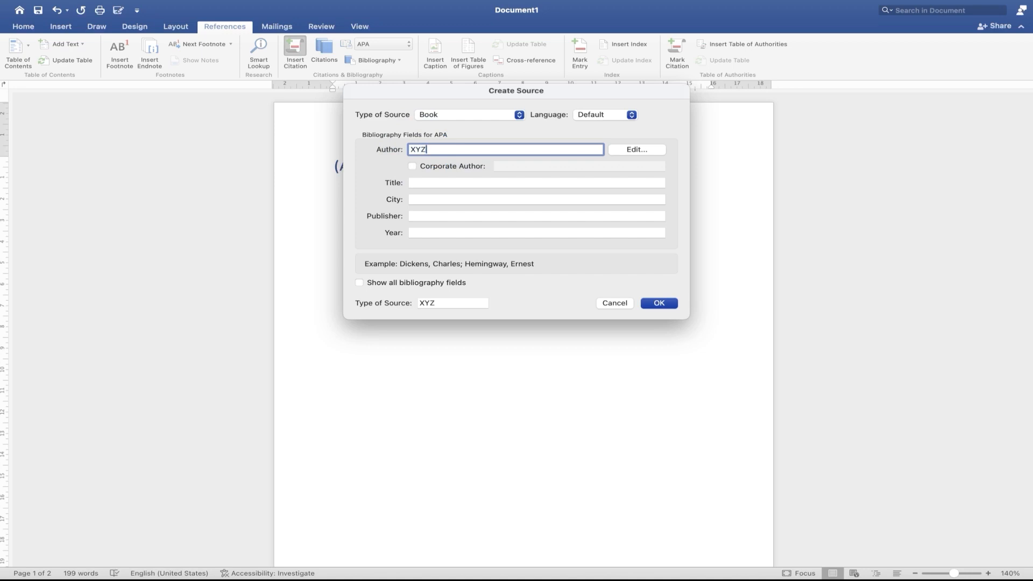
pyautogui.click(426, 183)
pyautogui.write('Ms-Excel')
pyautogui.click(422, 200)
pyautogui.write('Patna')
pyautogui.click(425, 217)
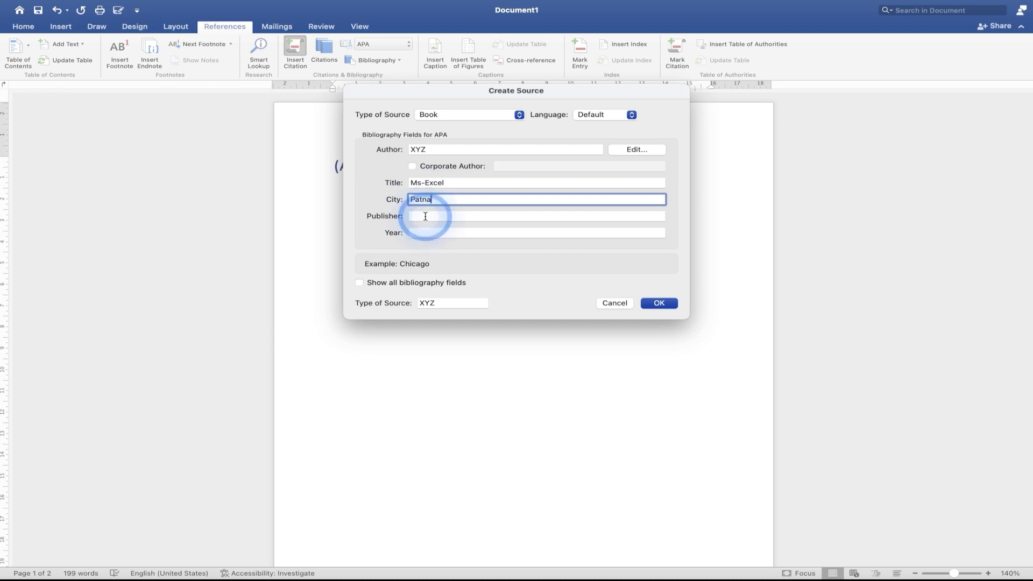
pyautogui.write('Eclipse Education')
pyautogui.click(429, 233)
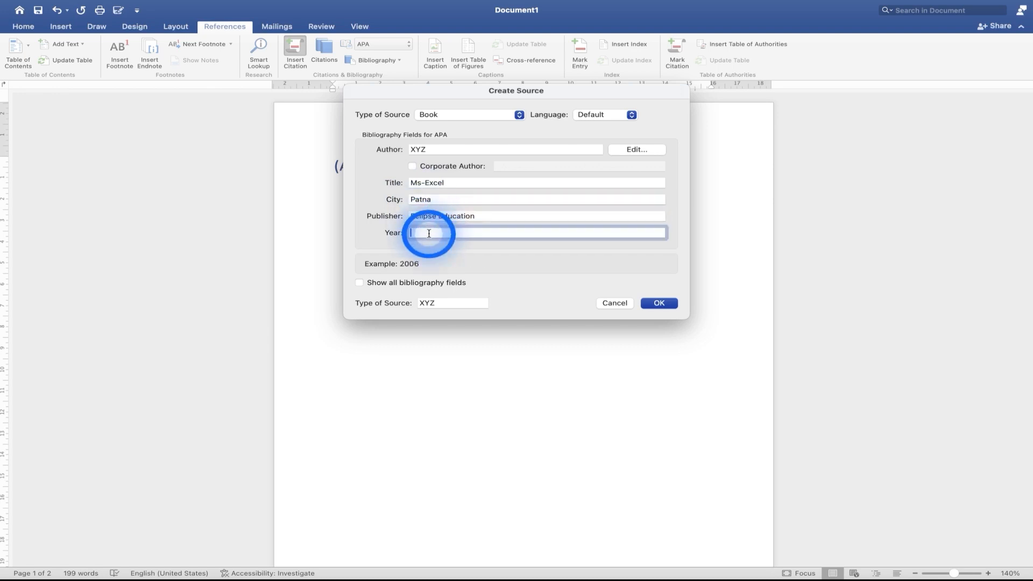
pyautogui.write('2024')
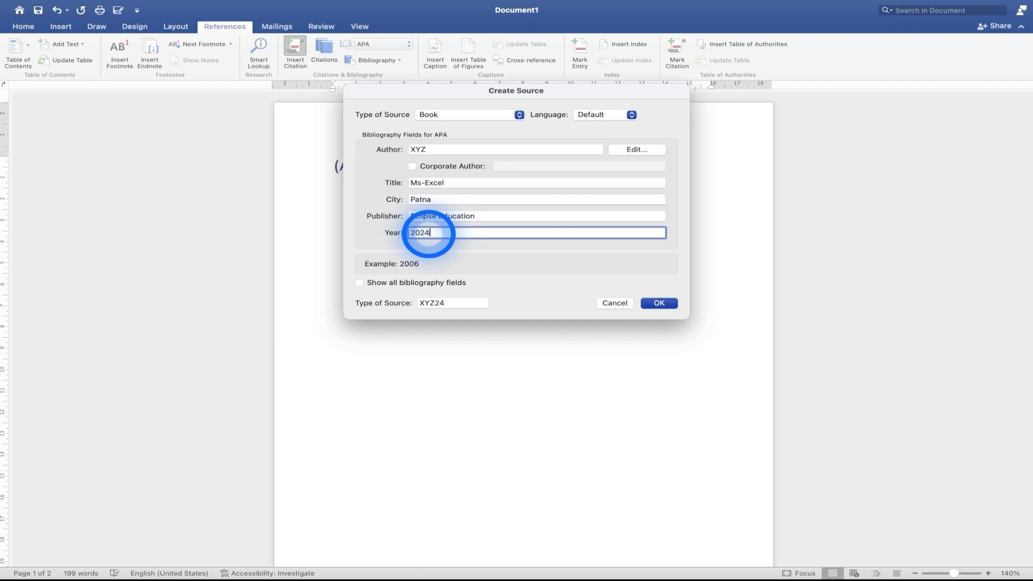
pyautogui.click(670, 304)
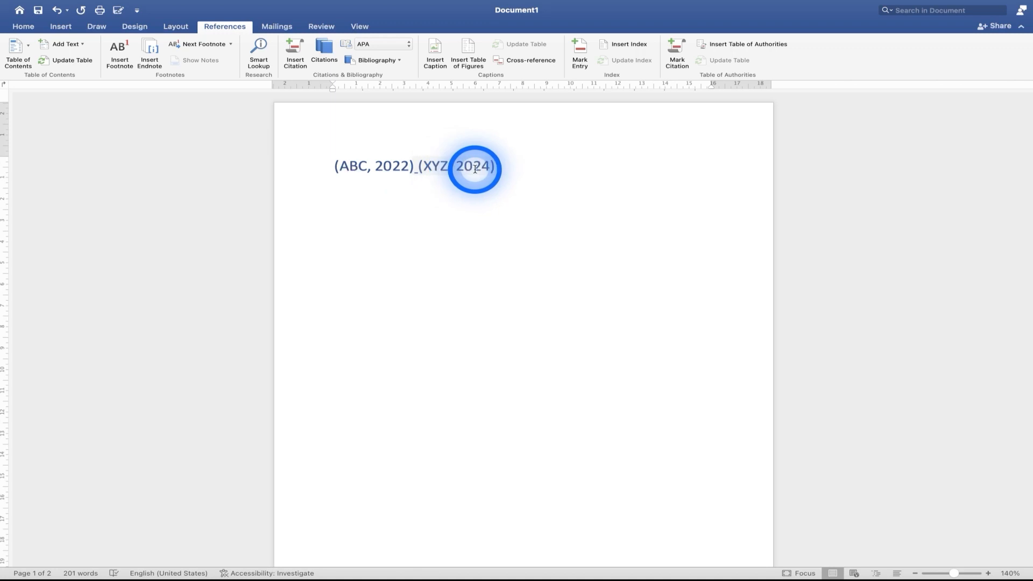
# Step: Delete both in-text citations from the page and insert the built-in Bibliography in their place
pyautogui.moveTo(502, 168); pyautogui.dragTo(346, 169)
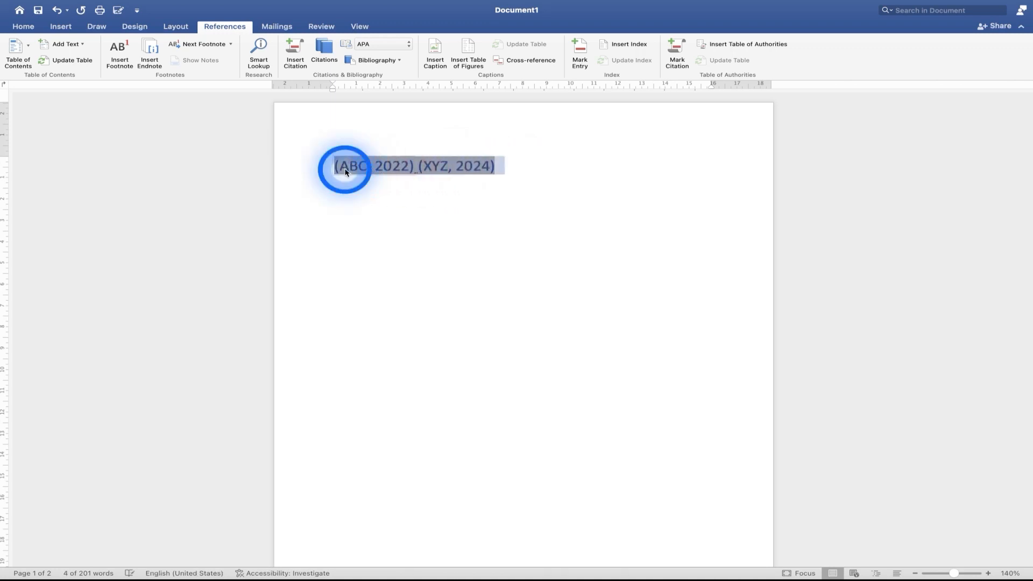
pyautogui.press('BackSpace')
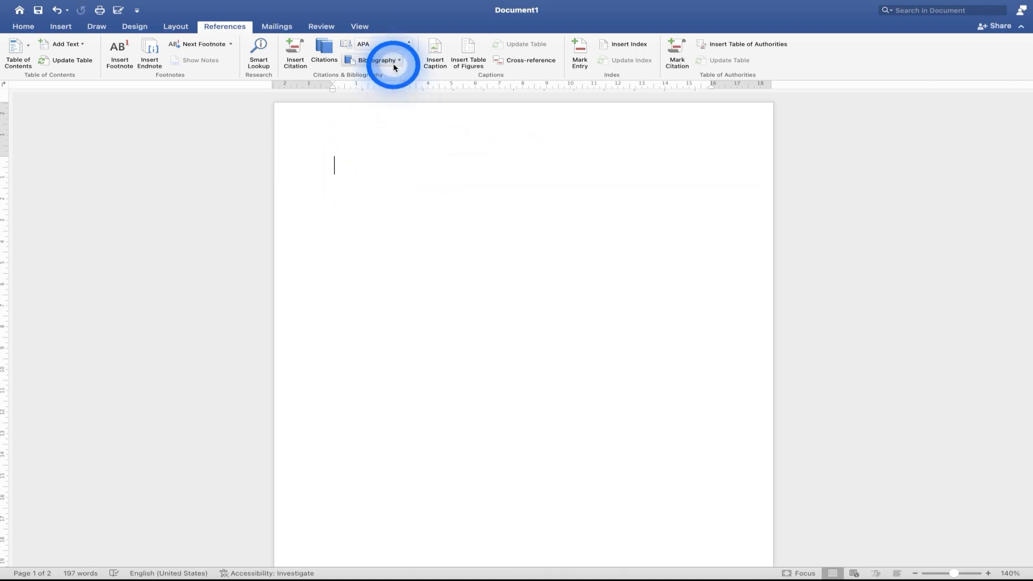
pyautogui.click(395, 60)
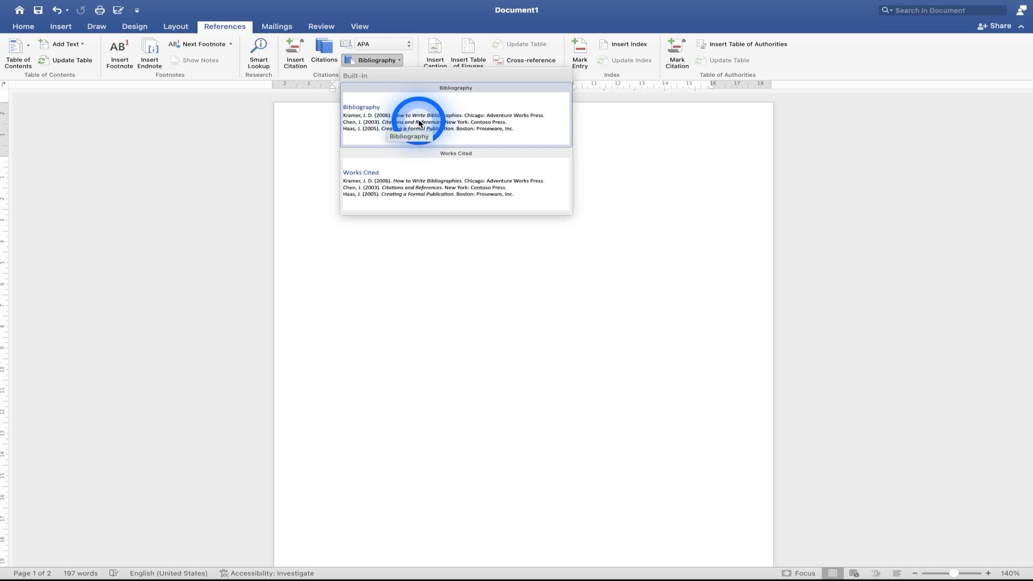
pyautogui.click(414, 125)
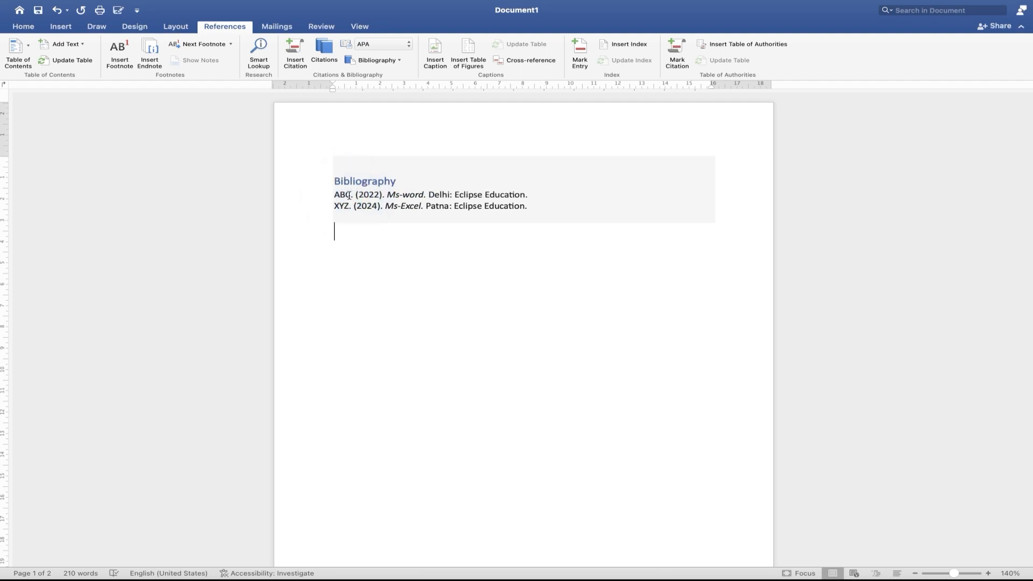
pyautogui.click(350, 195)
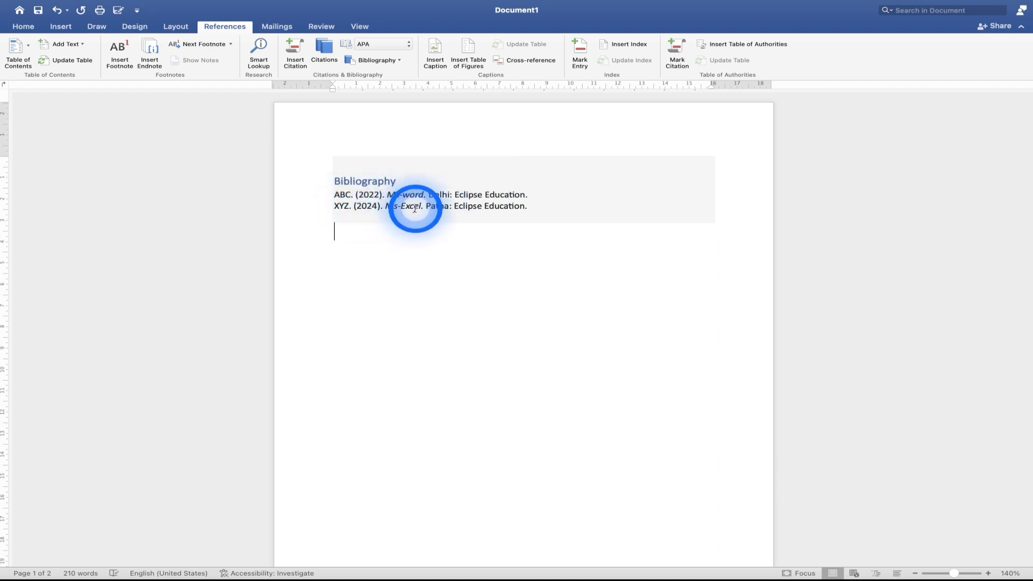
# Step: Apply the Chicago citation style to the bibliography, and switch it to GOST - Name Sort
pyautogui.click(357, 182)
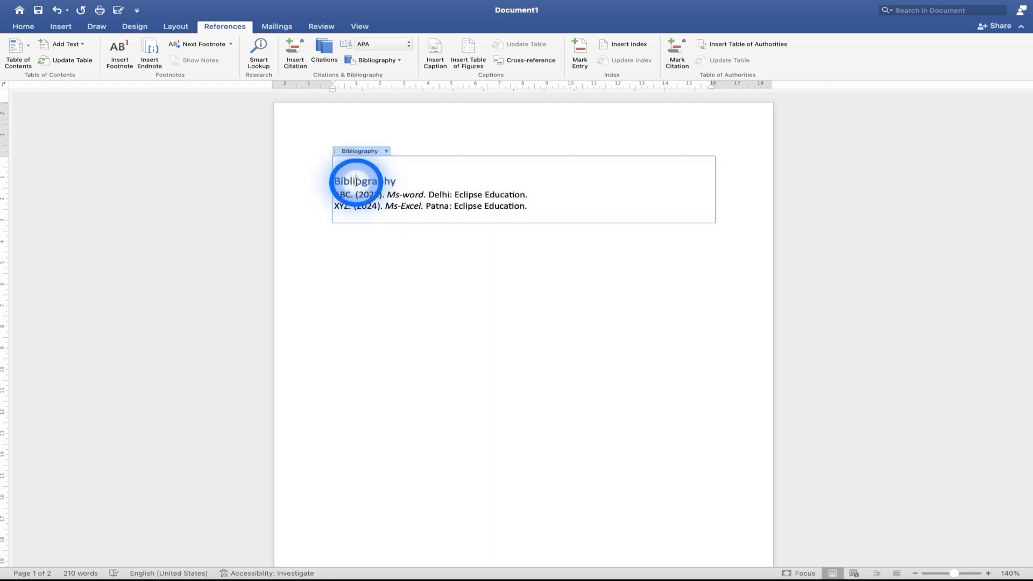
pyautogui.click(407, 47)
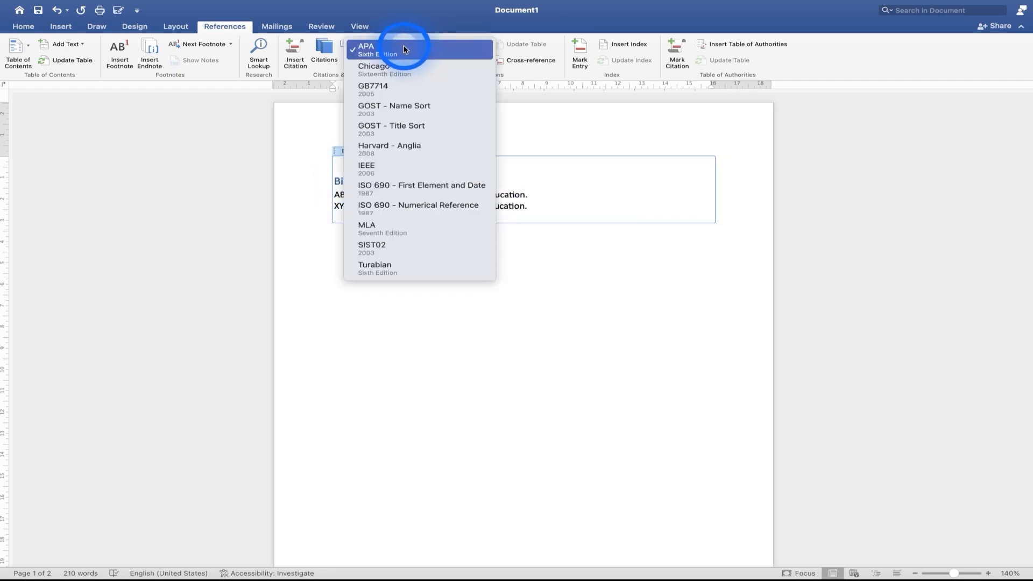
pyautogui.click(380, 74)
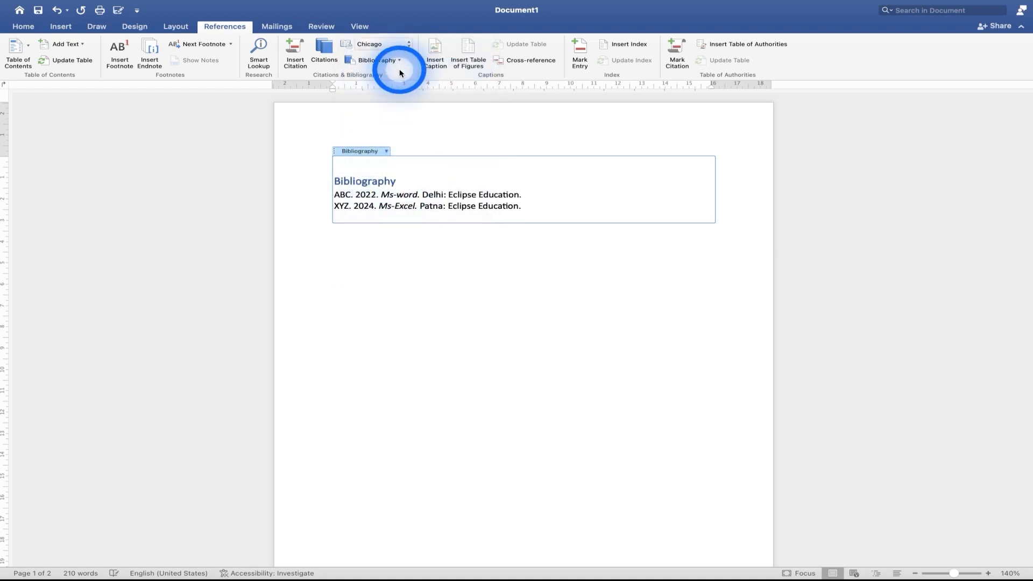
pyautogui.click(405, 43)
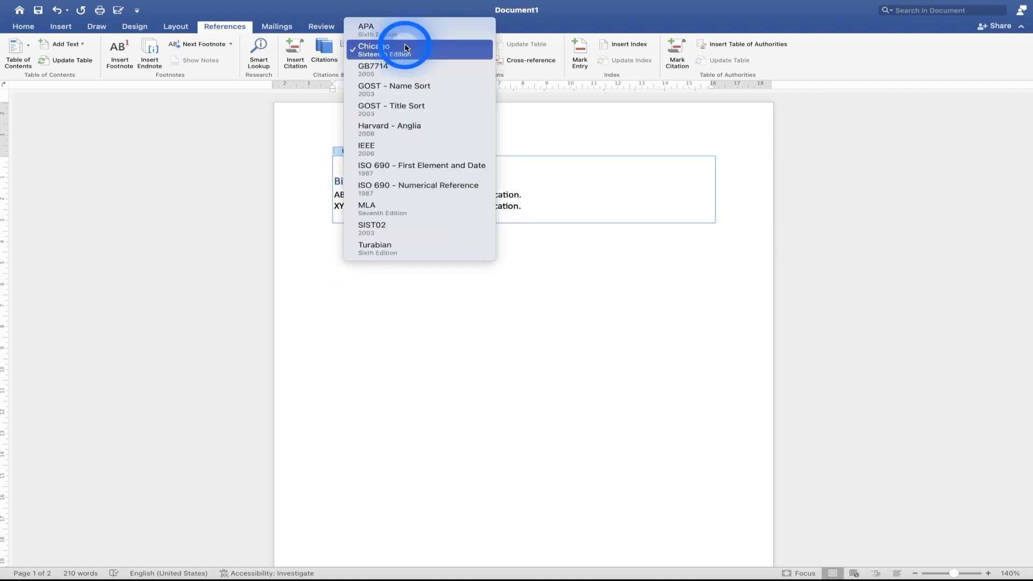
pyautogui.click(401, 90)
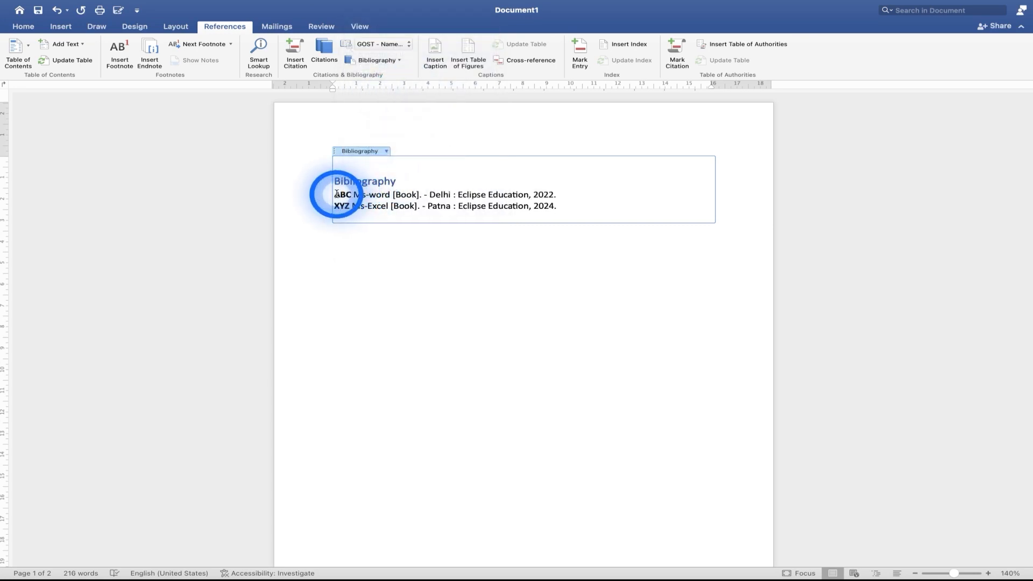
# Step: Change the bibliography's citation style to GOST - Title Sort
pyautogui.click(408, 43)
pyautogui.click(395, 74)
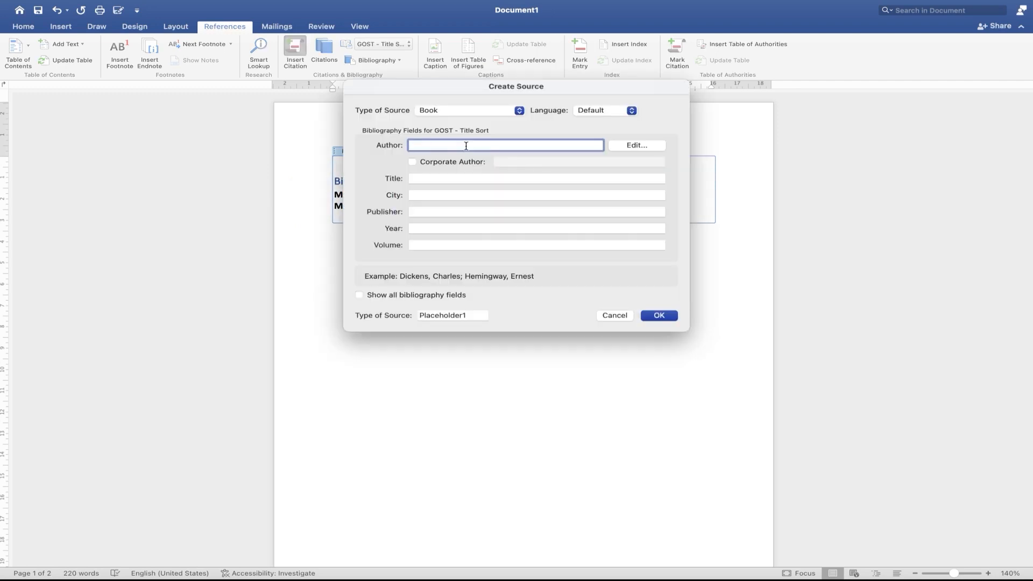
# Step: Create a book source with author Tutorial, title Ms-Office, city Mumbai, publisher Eclipse Education and year 2023
pyautogui.write('Tutorial')
pyautogui.click(443, 178)
pyautogui.write('M')
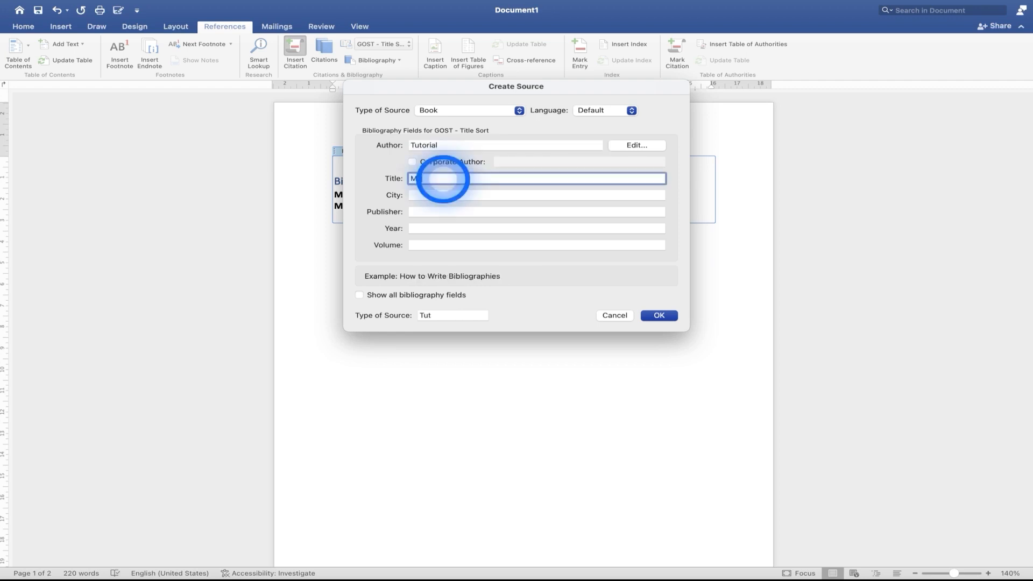
pyautogui.write('s-Office')
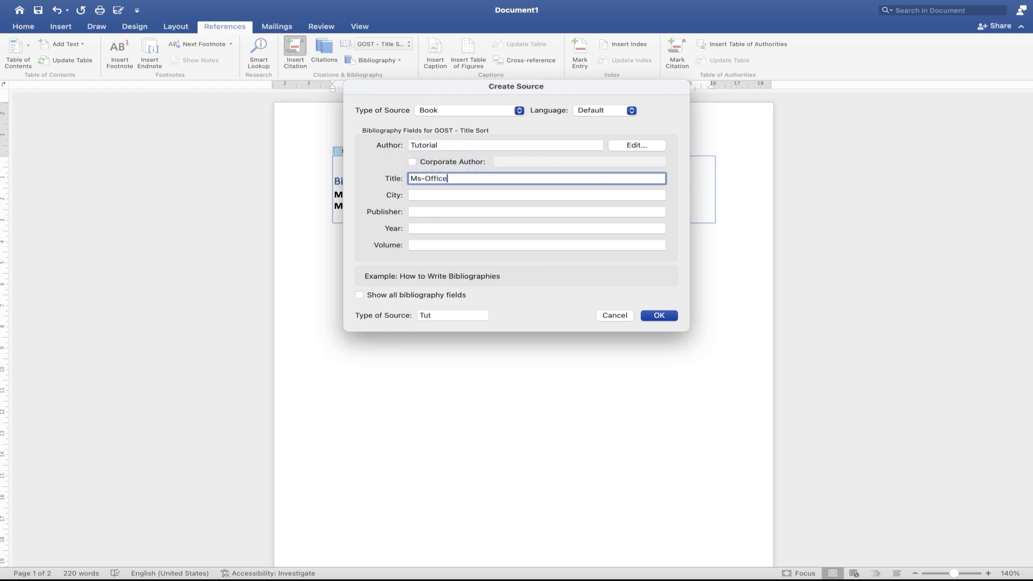
pyautogui.click(444, 195)
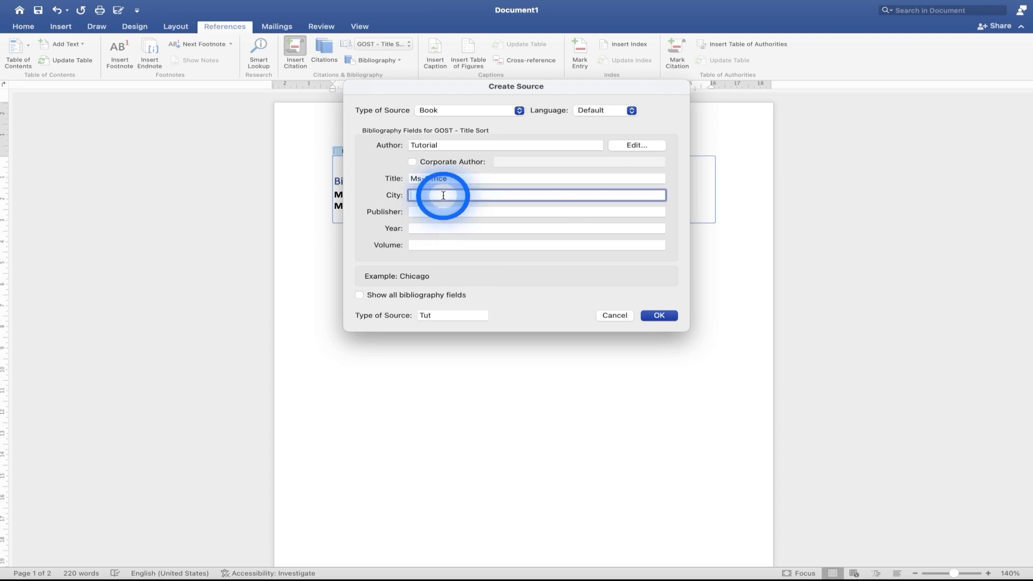
pyautogui.write('Patna')
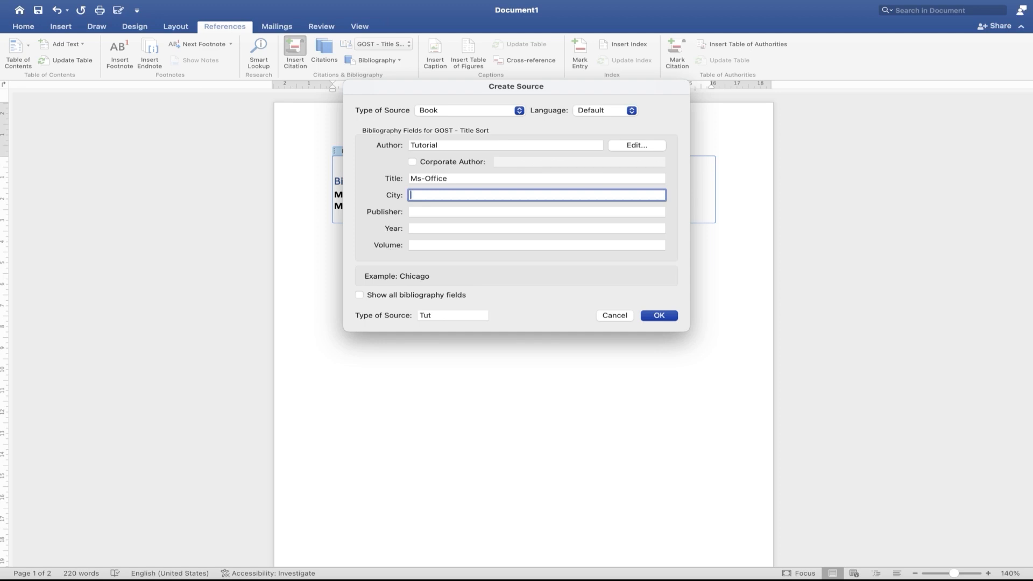
pyautogui.write('Mumbai')
pyautogui.click(444, 211)
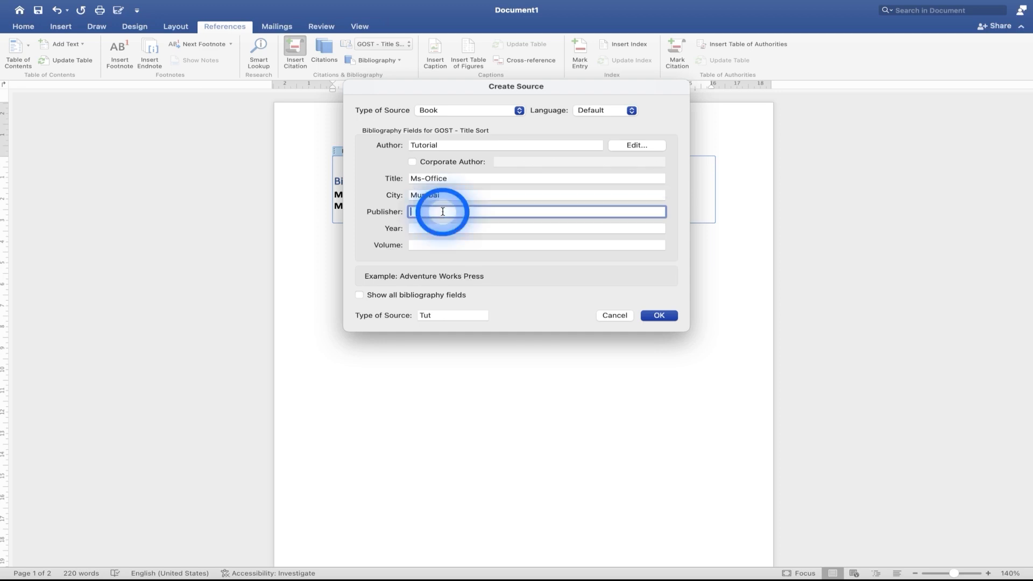
pyautogui.write('Eclipse Education')
pyautogui.click(427, 229)
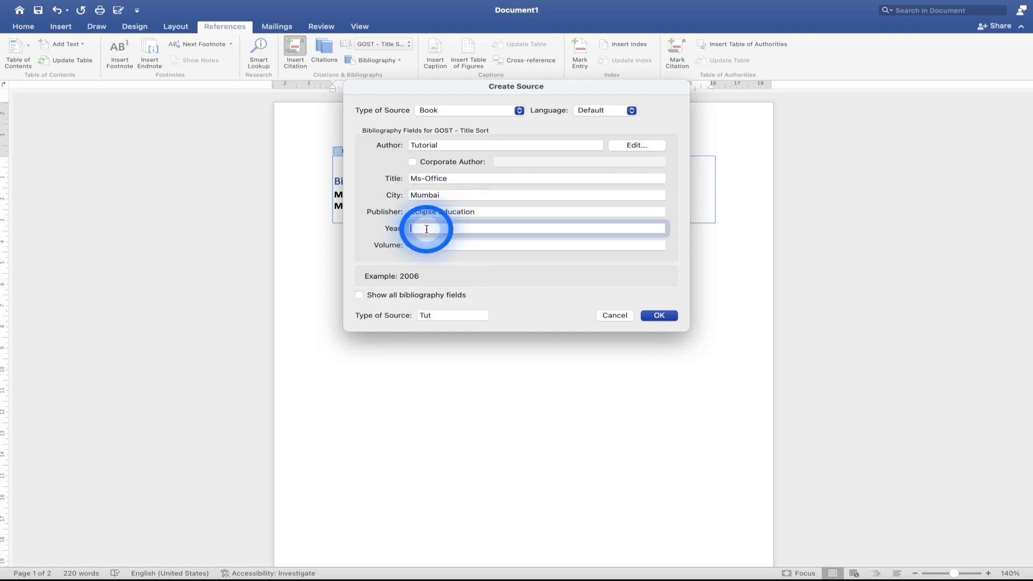
pyautogui.write('2023')
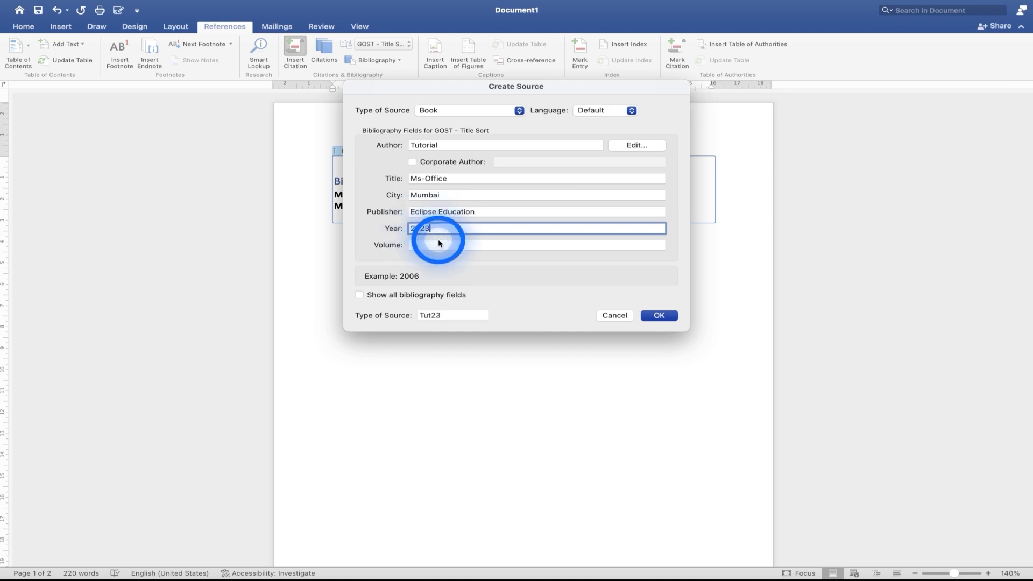
# Step: Show all bibliography fields briefly, hide the extra ones again, and insert the Ms-Office book's citation
pyautogui.click(420, 246)
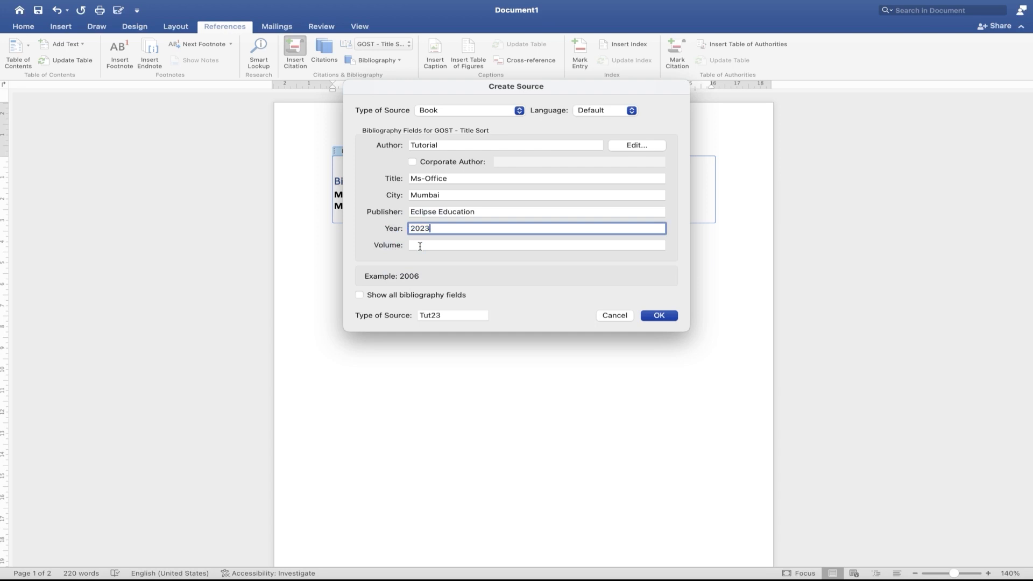
pyautogui.click(370, 295)
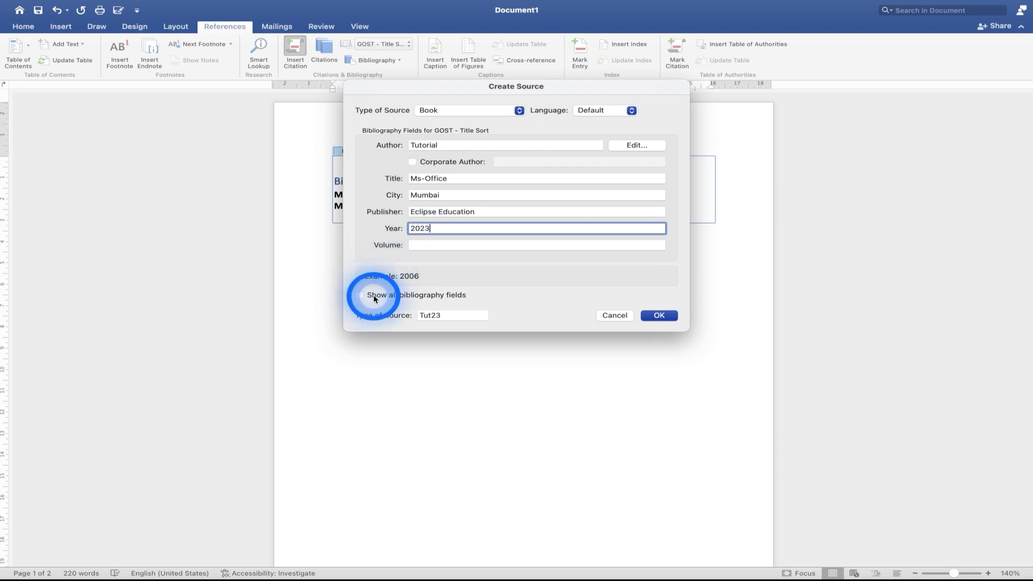
pyautogui.click(359, 296)
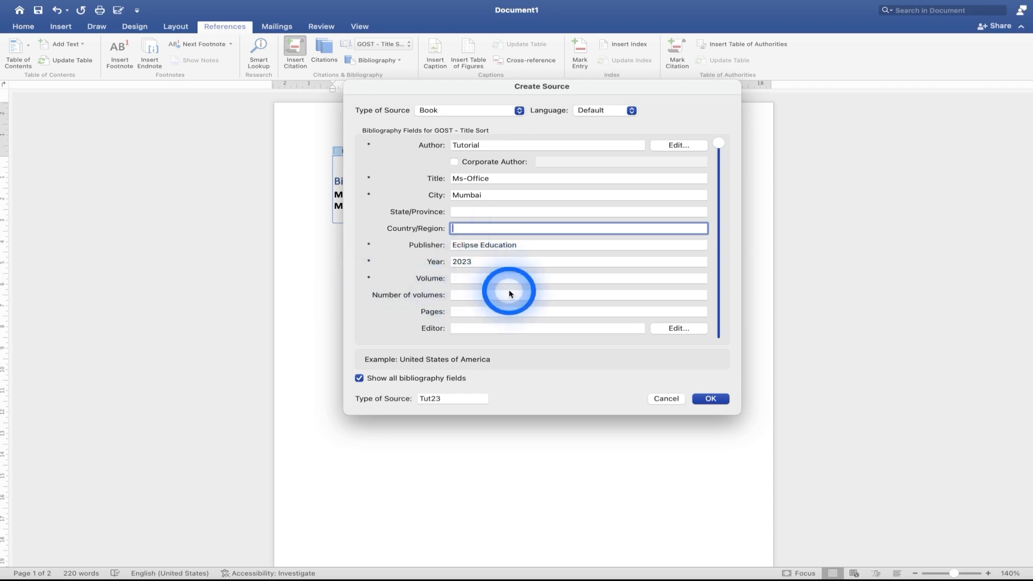
pyautogui.click(359, 378)
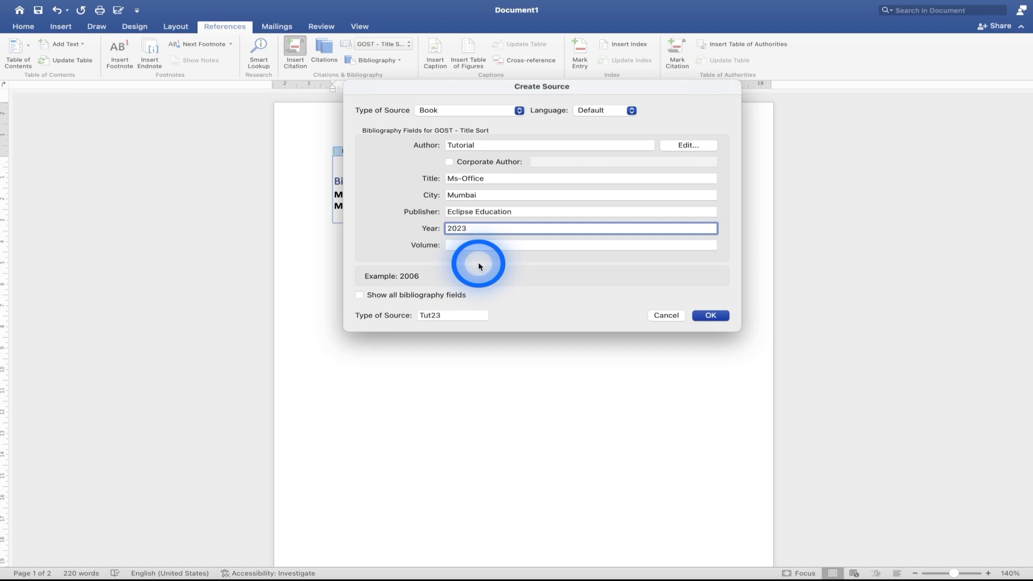
pyautogui.click(711, 316)
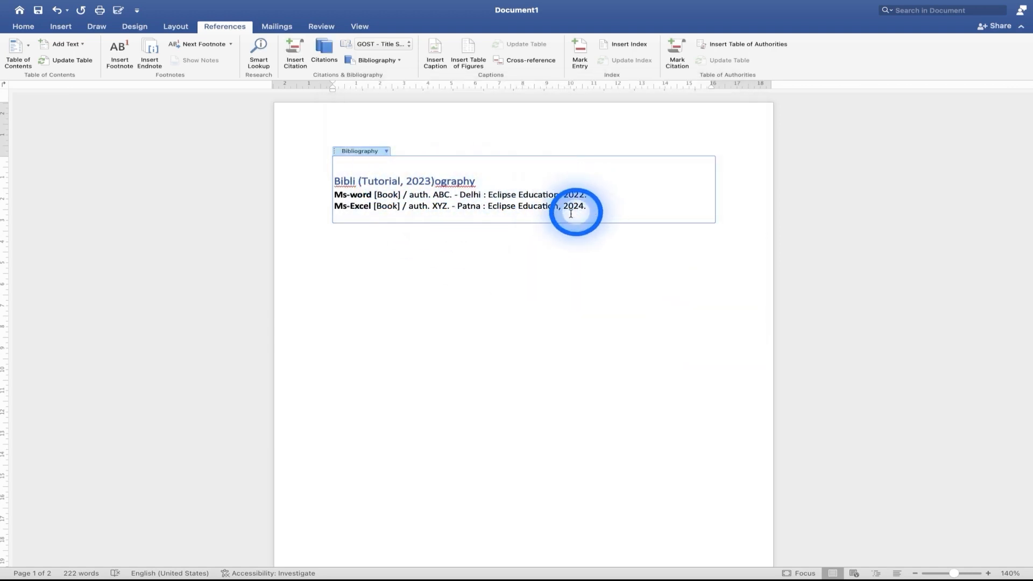
# Step: Update the citations and bibliography to include the new source, and delete the whole bibliography block from the page
pyautogui.click(388, 152)
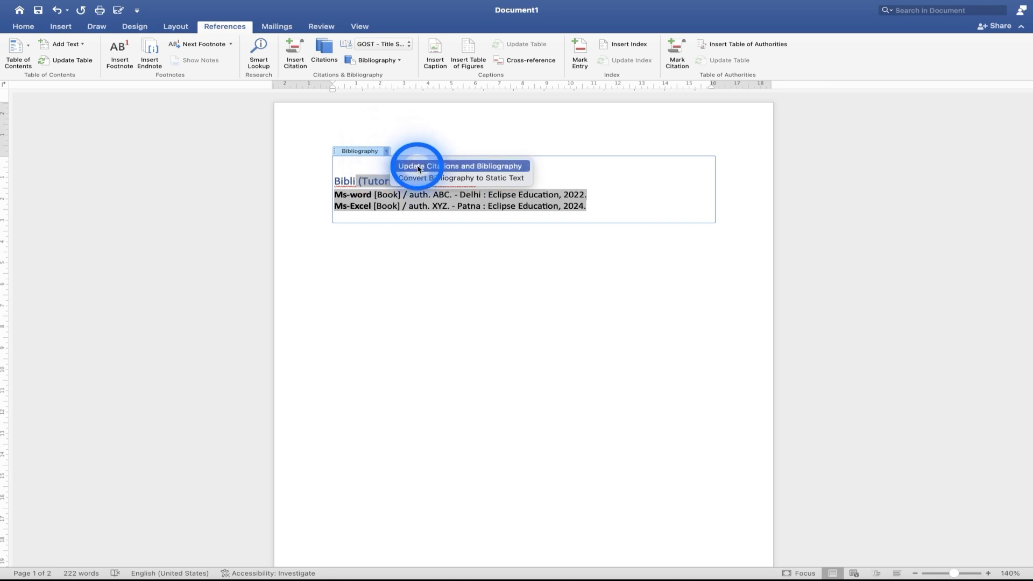
pyautogui.click(469, 166)
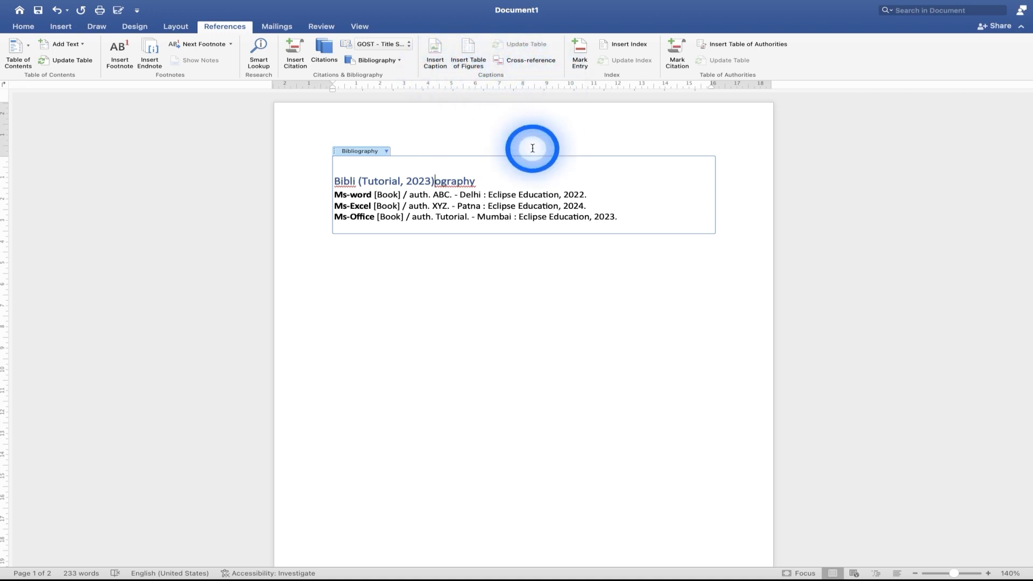
pyautogui.click(514, 157)
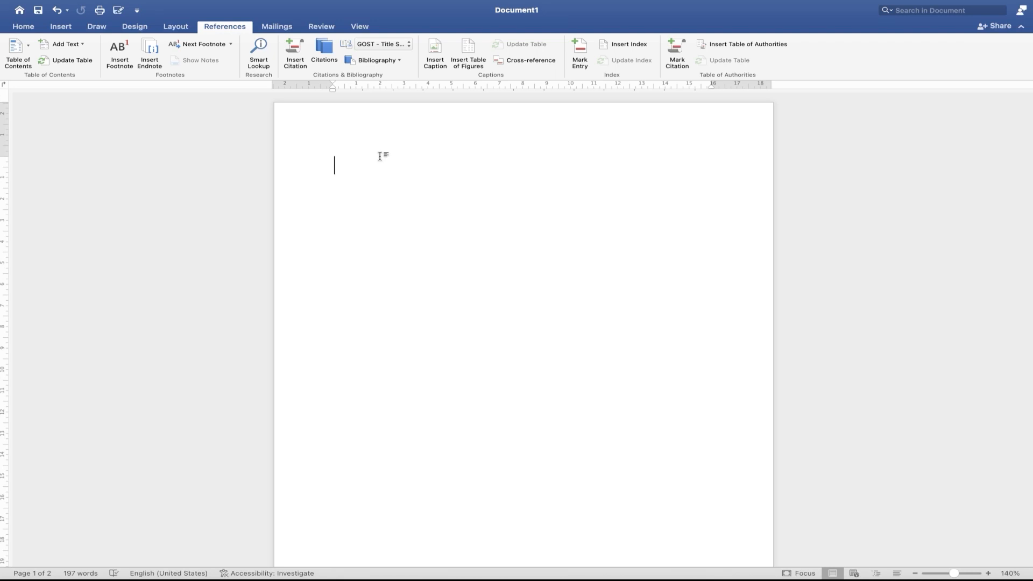
# Step: Insert a table with four columns and four rows at the start of the blank page
pyautogui.click(63, 29)
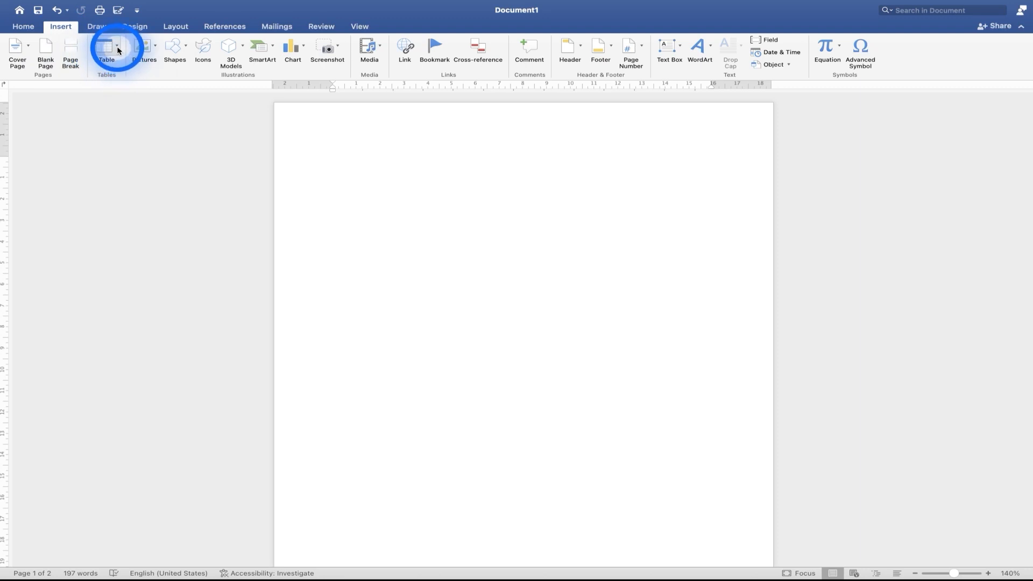
pyautogui.click(116, 47)
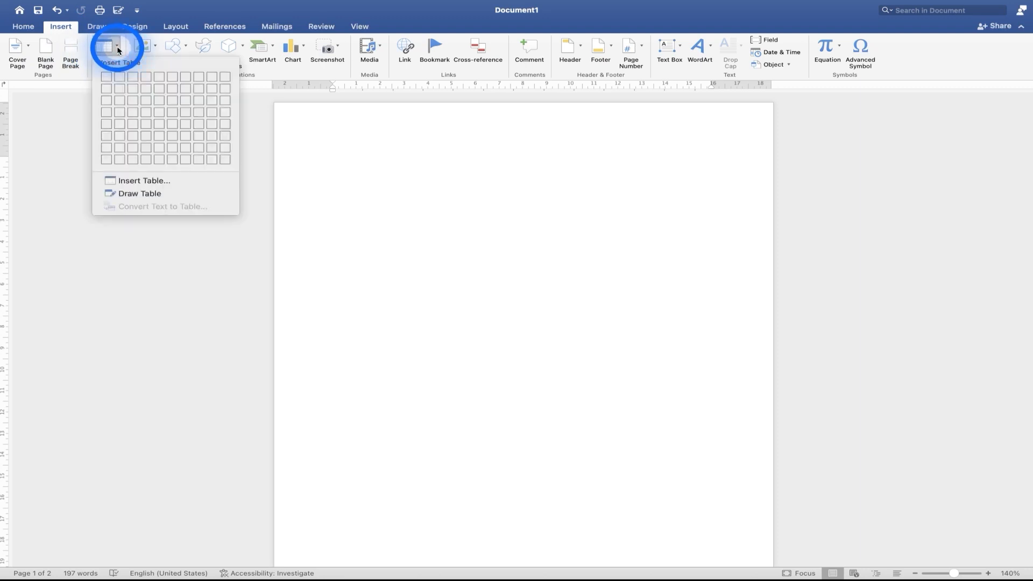
pyautogui.click(146, 110)
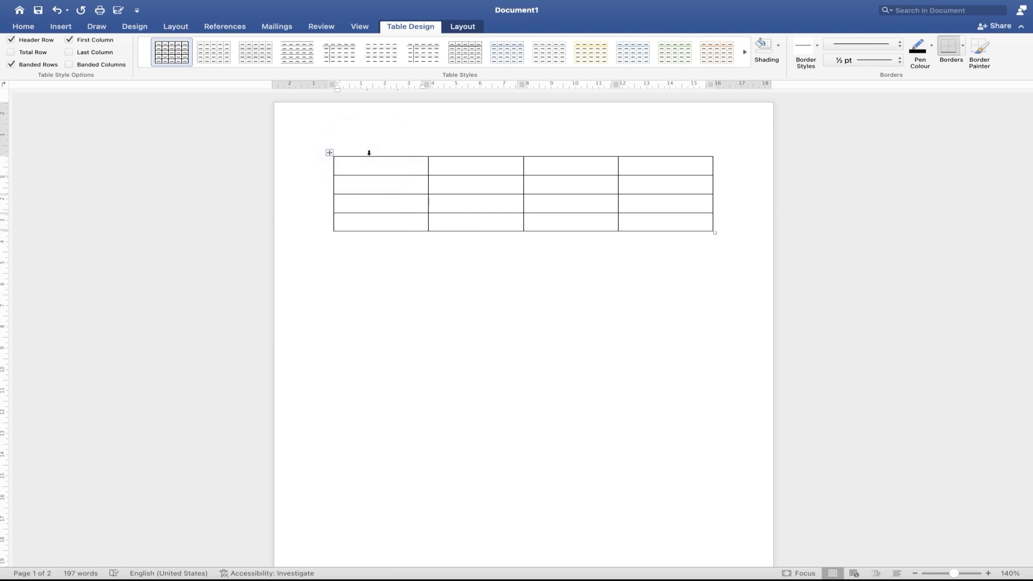
pyautogui.click(321, 140)
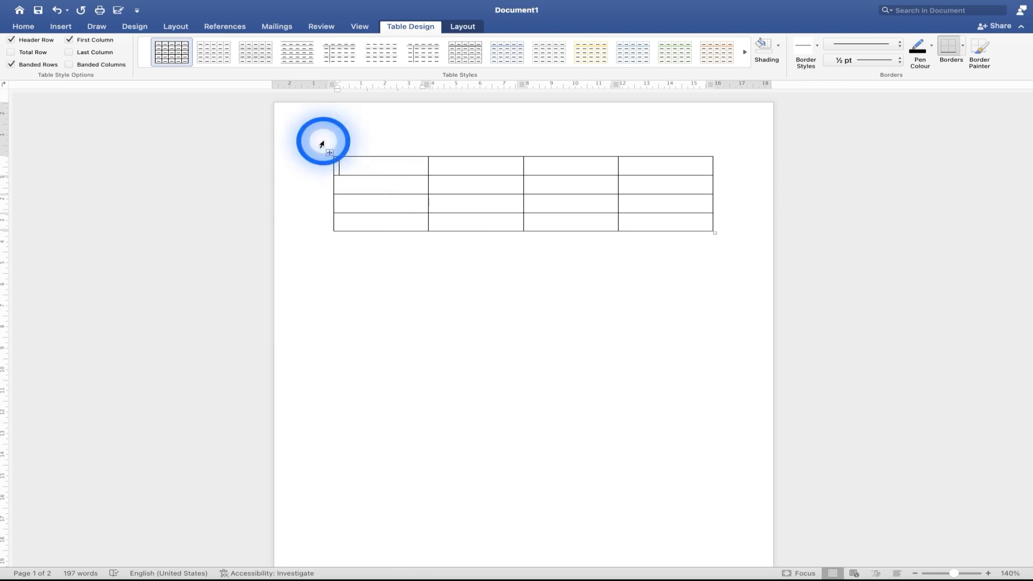
pyautogui.click(378, 138)
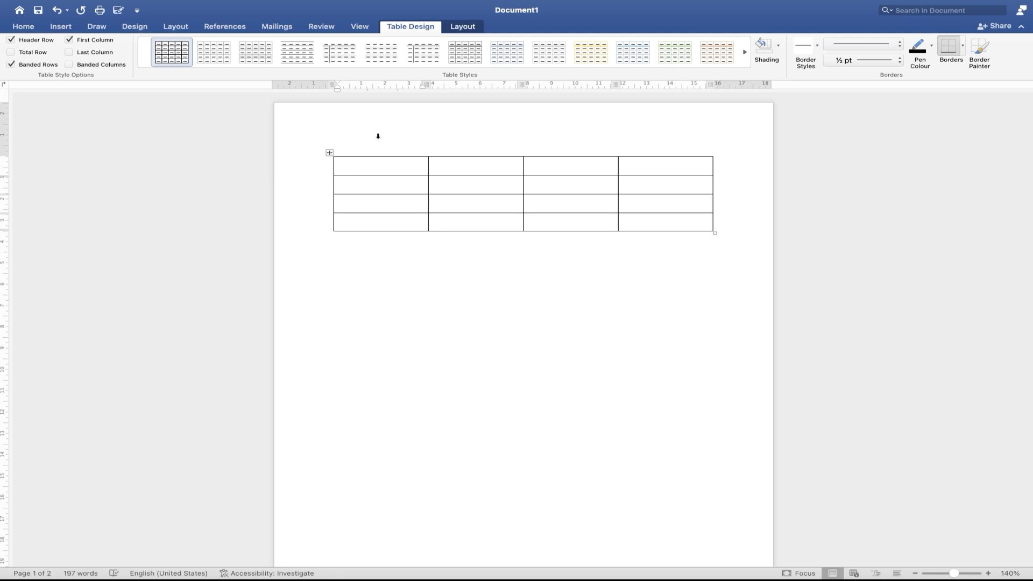
# Step: Add a caption below the table using a new label named Marksheet- Computers
pyautogui.click(409, 180)
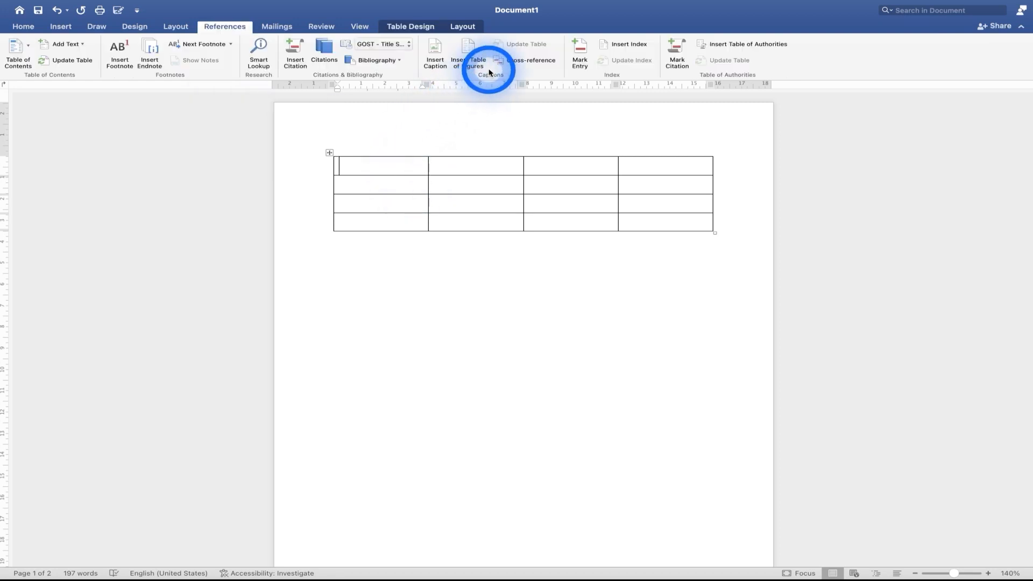
pyautogui.click(436, 63)
pyautogui.click(436, 63)
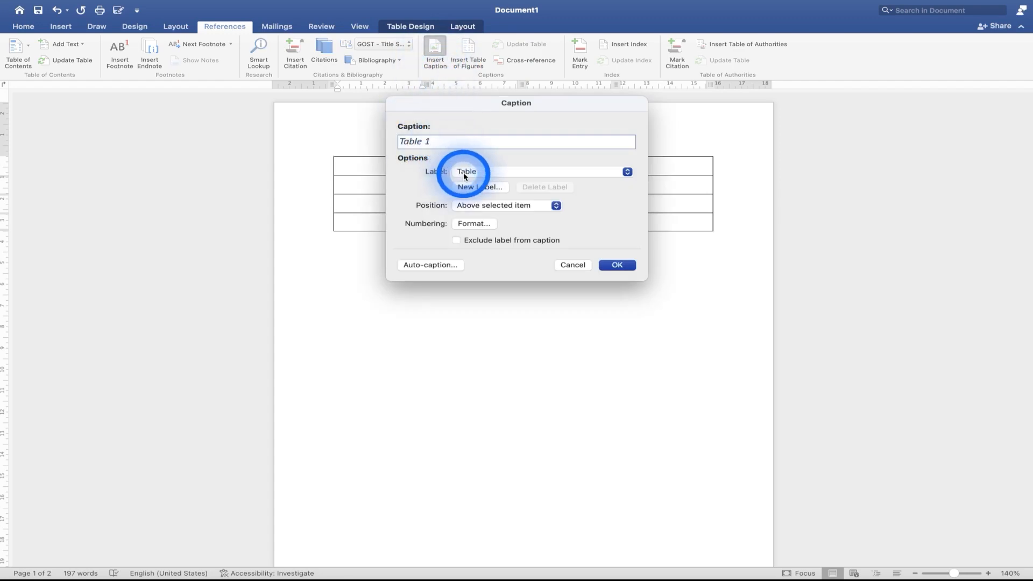
pyautogui.click(482, 172)
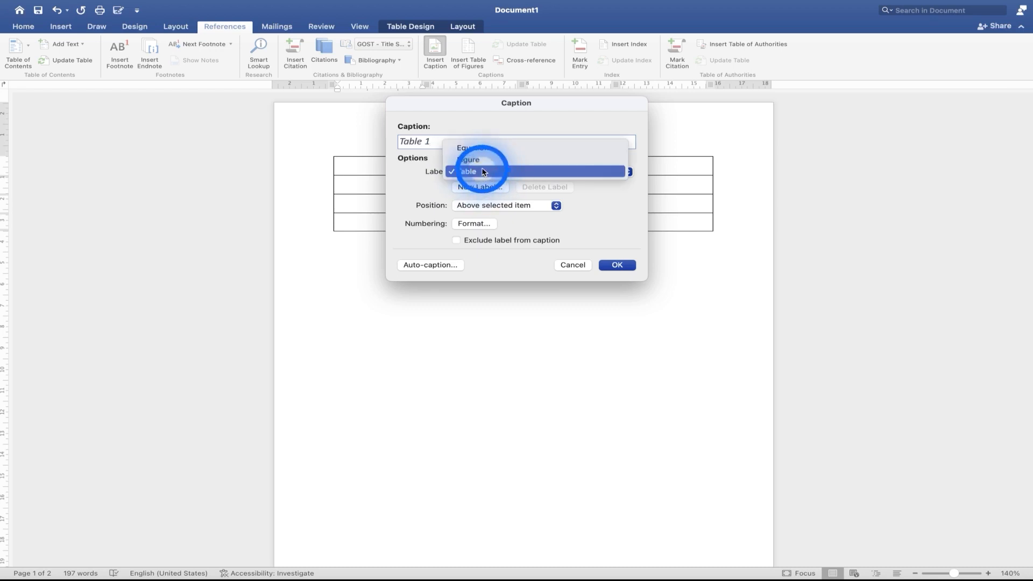
pyautogui.click(482, 172)
pyautogui.click(490, 187)
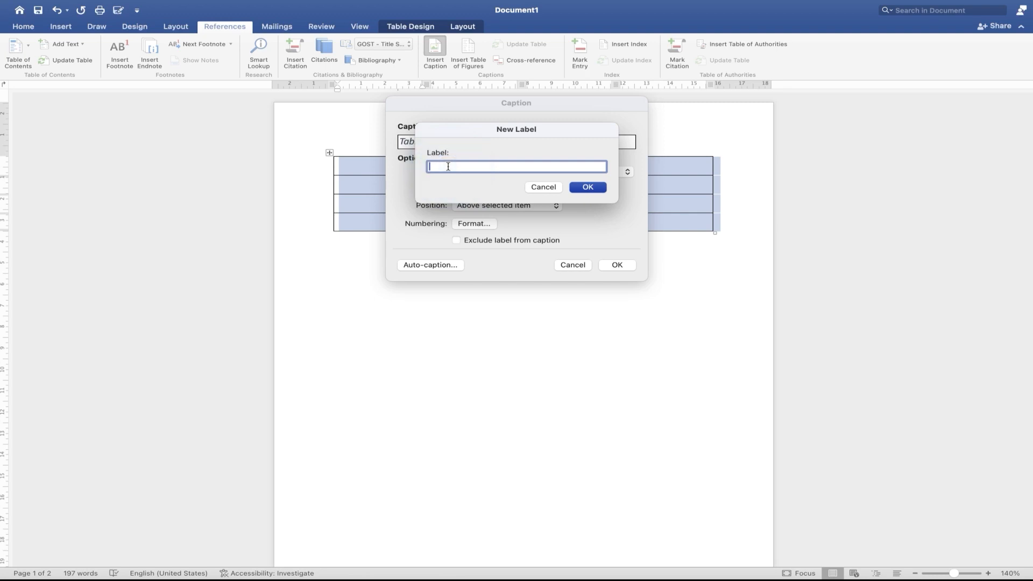
pyautogui.write('ksheet- Computers')
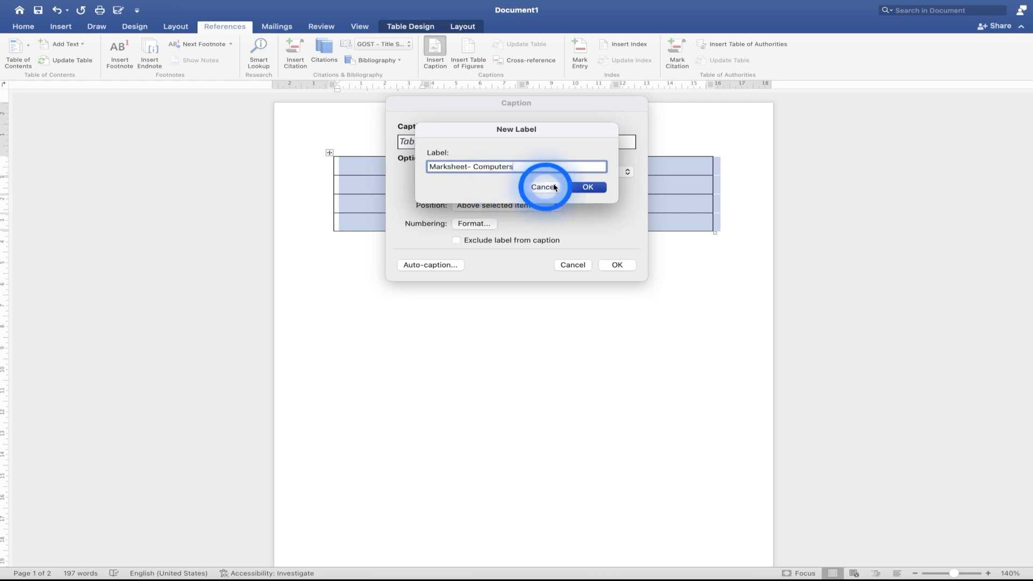
pyautogui.click(589, 187)
pyautogui.click(619, 265)
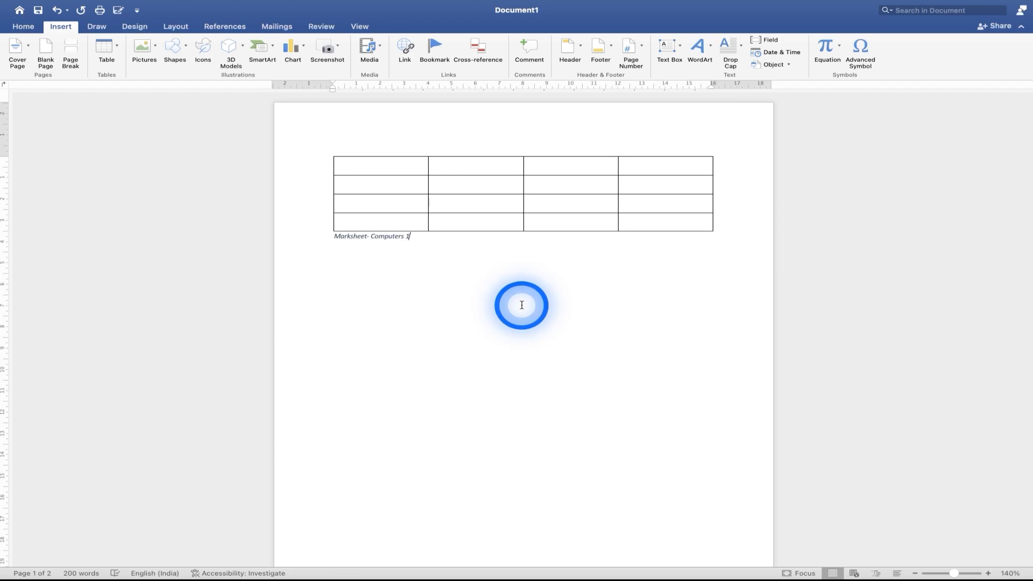
# Step: Add a new line after the caption and insert a second table with five columns and four rows there
pyautogui.press('Return')
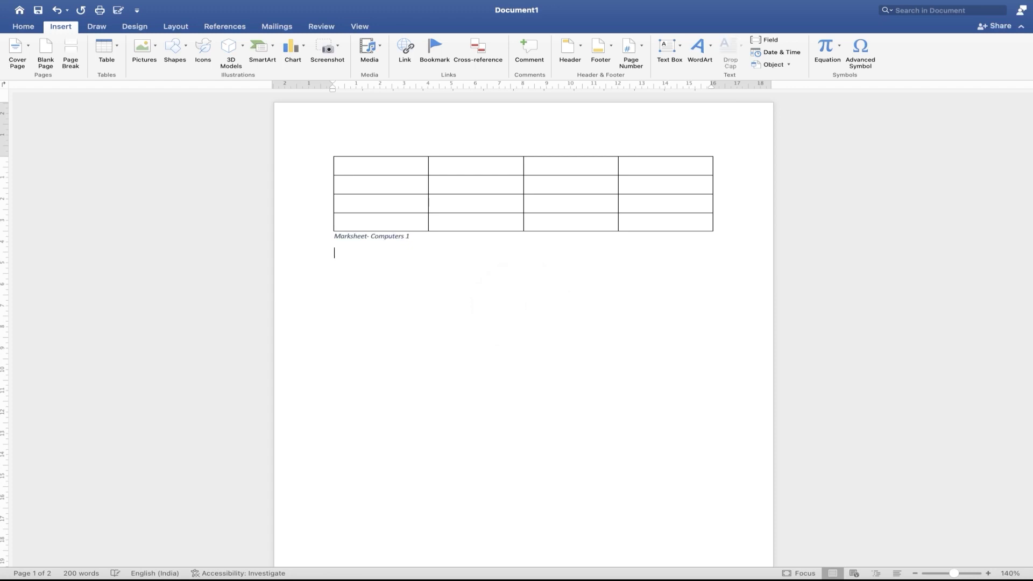
pyautogui.click(107, 45)
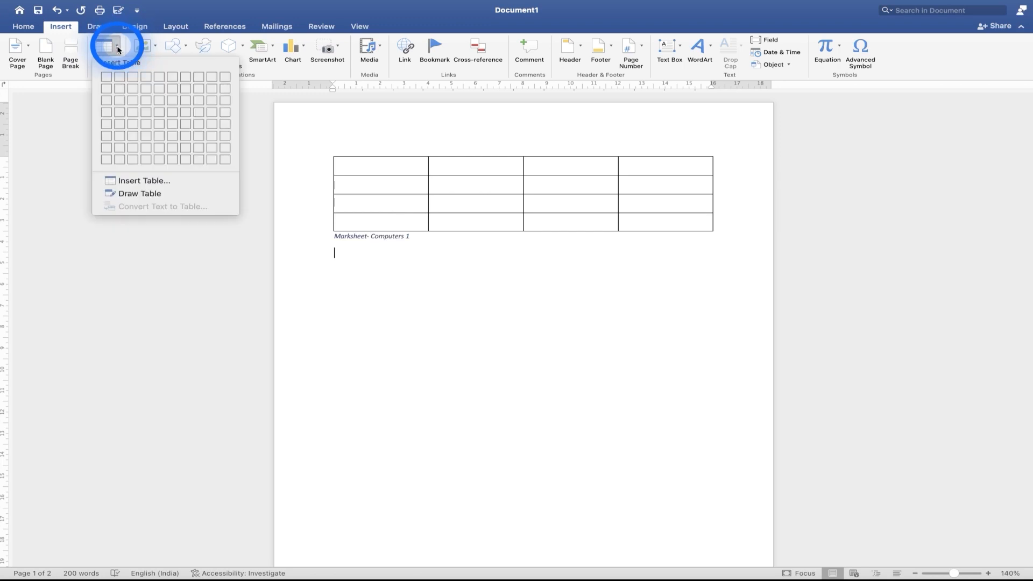
pyautogui.click(159, 111)
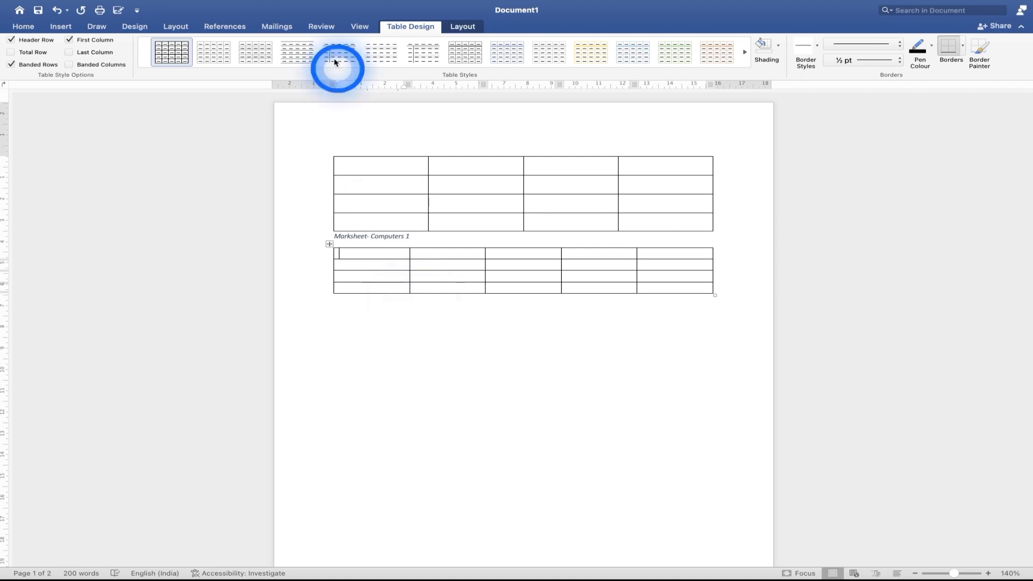
# Step: Add a caption below the second table with the new label Marsheet- English, and correct the misspelled word in the caption to Marksheet
pyautogui.click(228, 27)
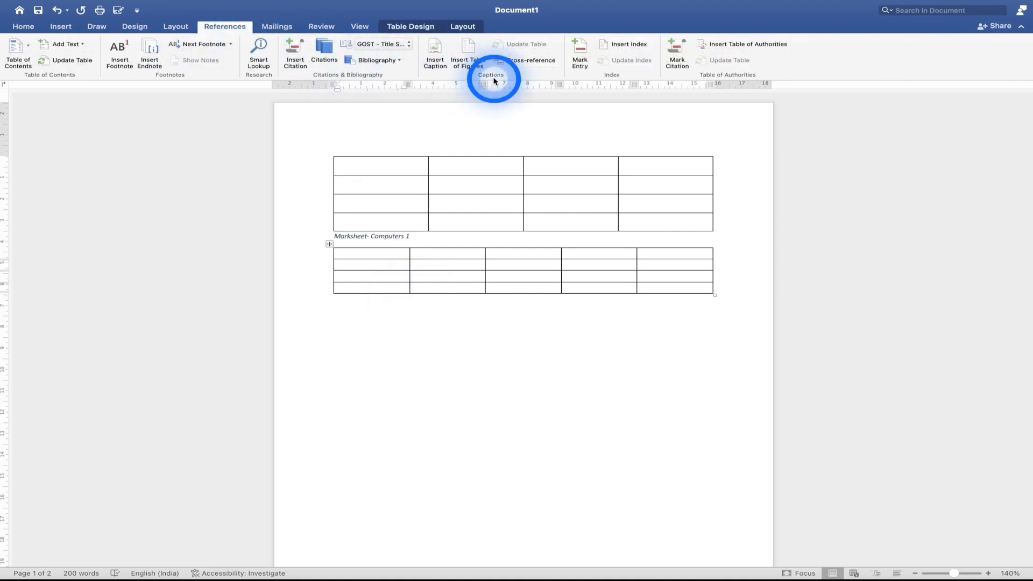
pyautogui.click(437, 57)
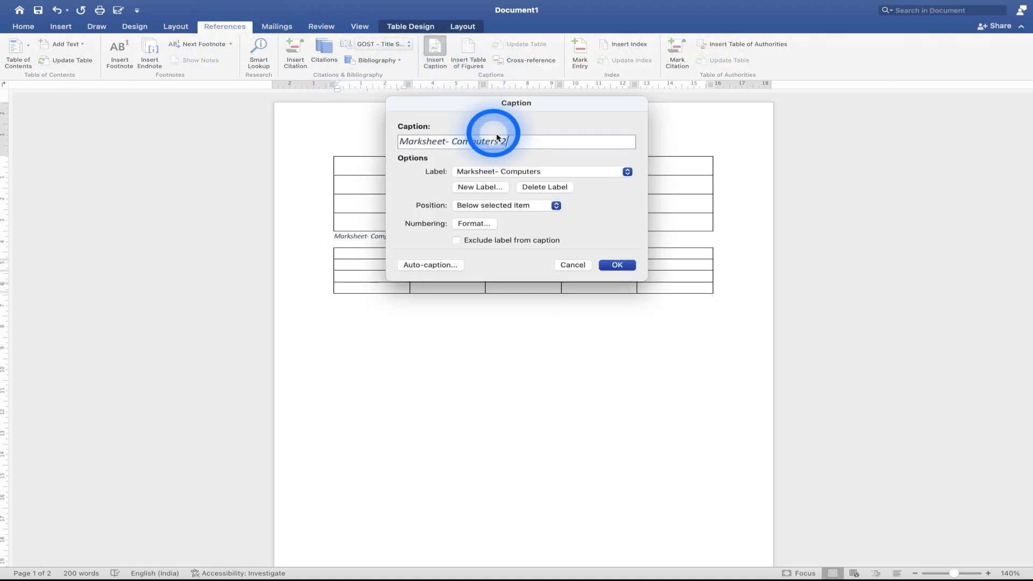
pyautogui.click(492, 187)
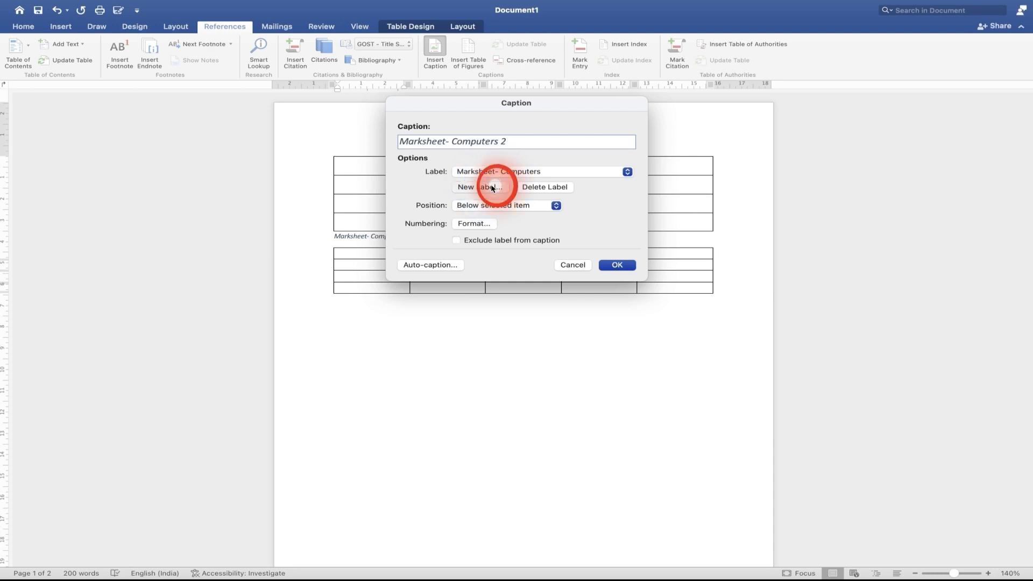
pyautogui.click(538, 187)
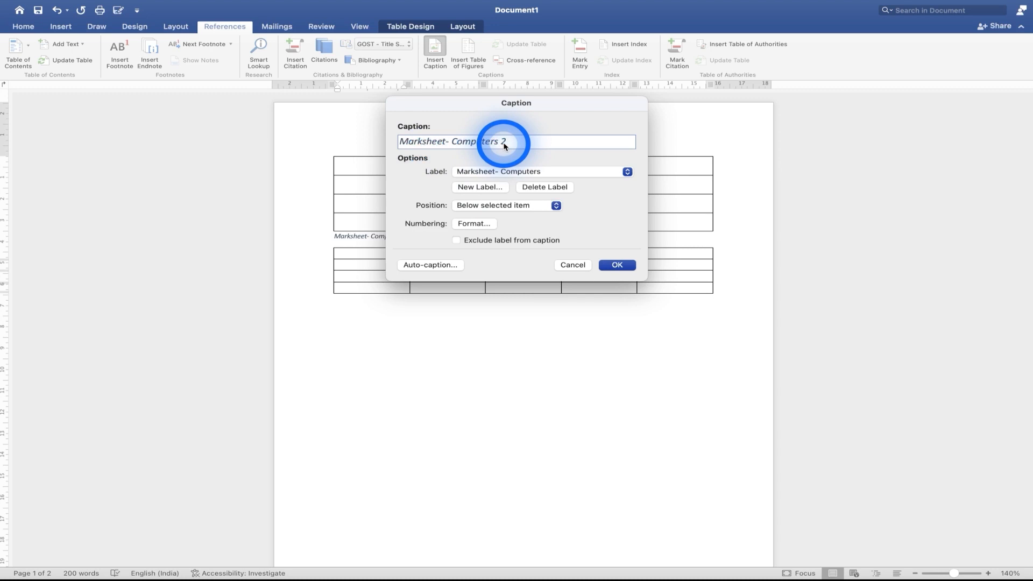
pyautogui.click(494, 189)
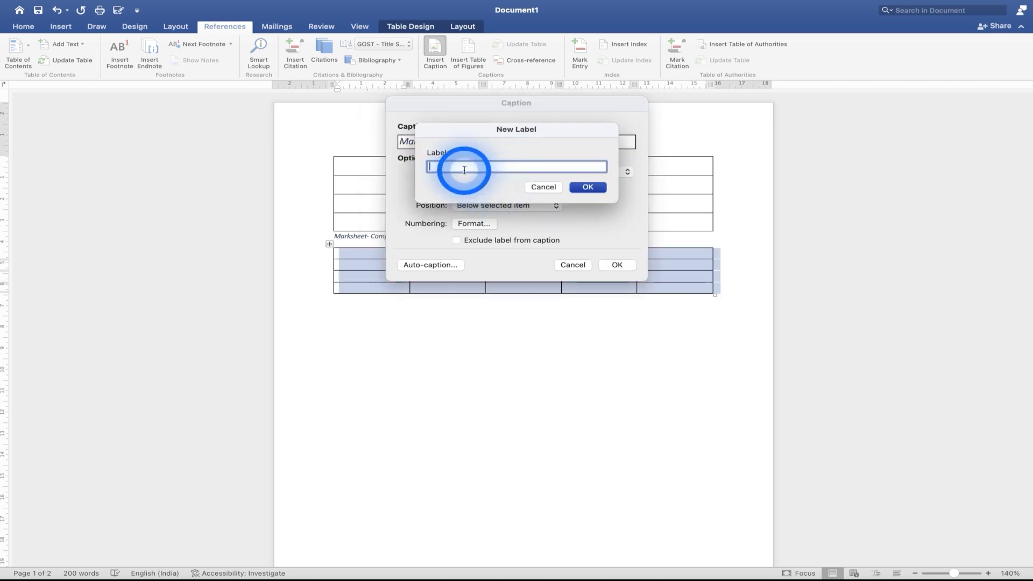
pyautogui.write('eet- En')
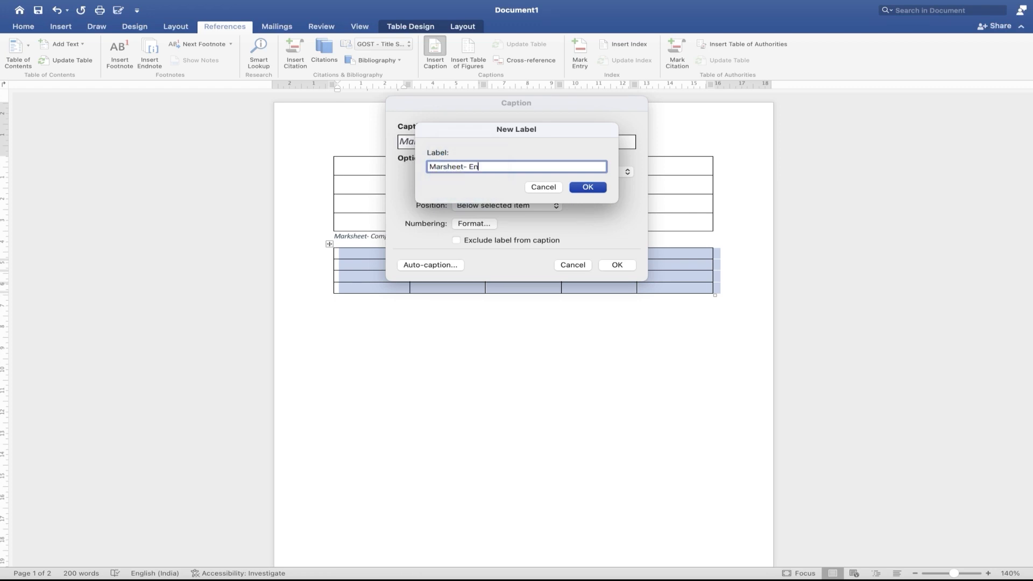
pyautogui.write('glish')
pyautogui.click(588, 187)
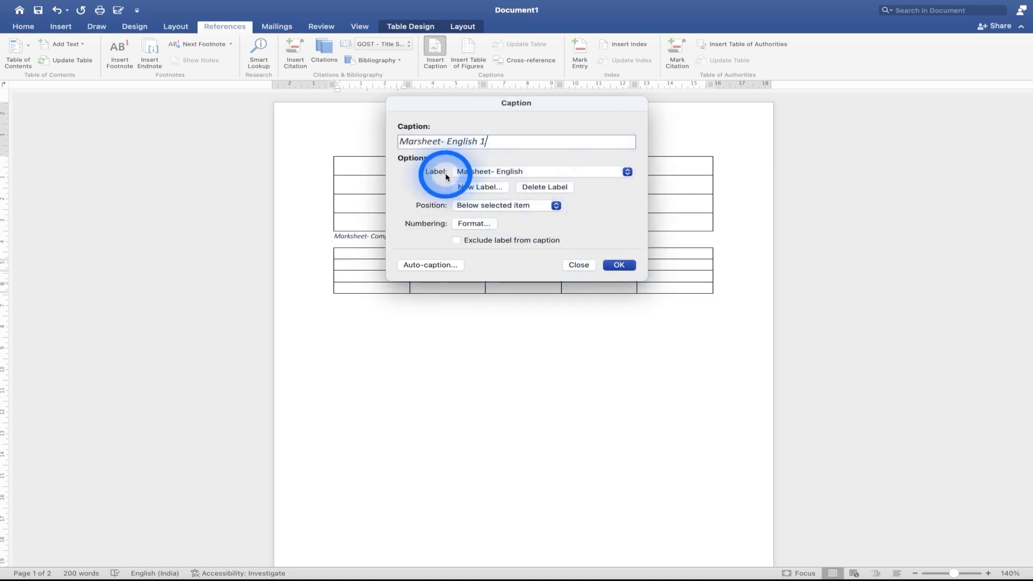
pyautogui.click(618, 265)
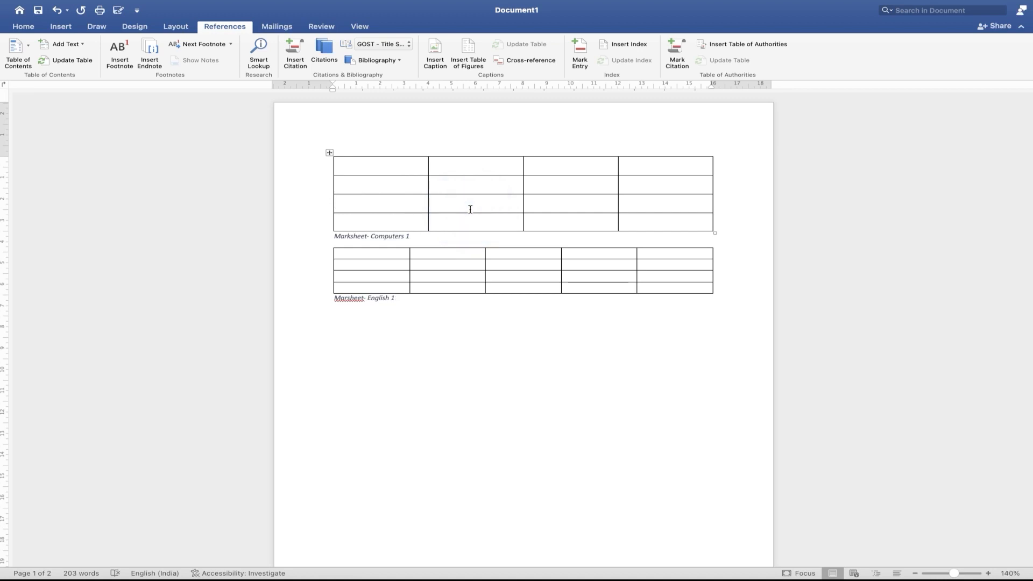
pyautogui.rightClick(356, 303)
pyautogui.click(379, 317)
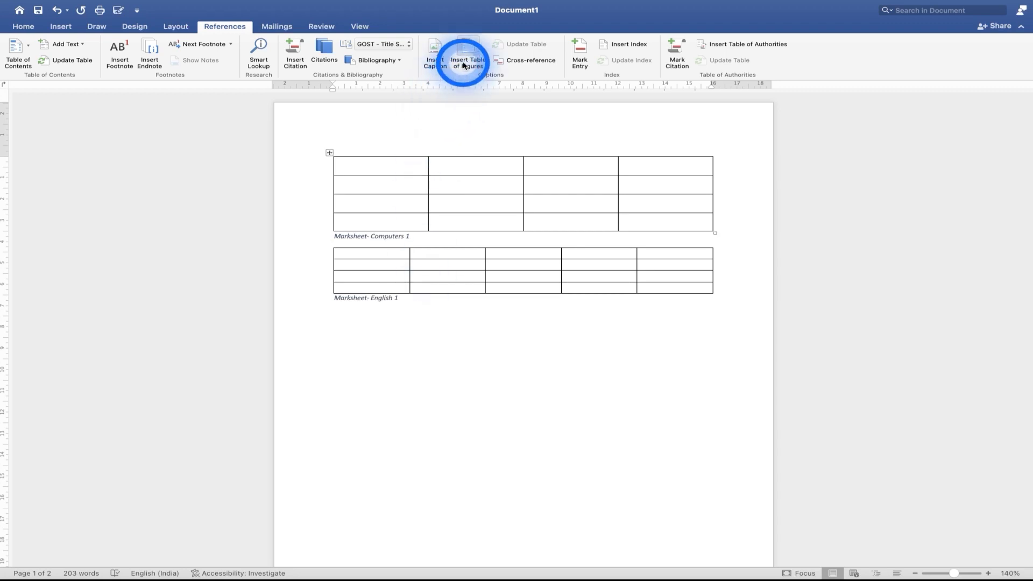
# Step: Insert a blank page ahead of the two captioned tables
pyautogui.click(342, 130)
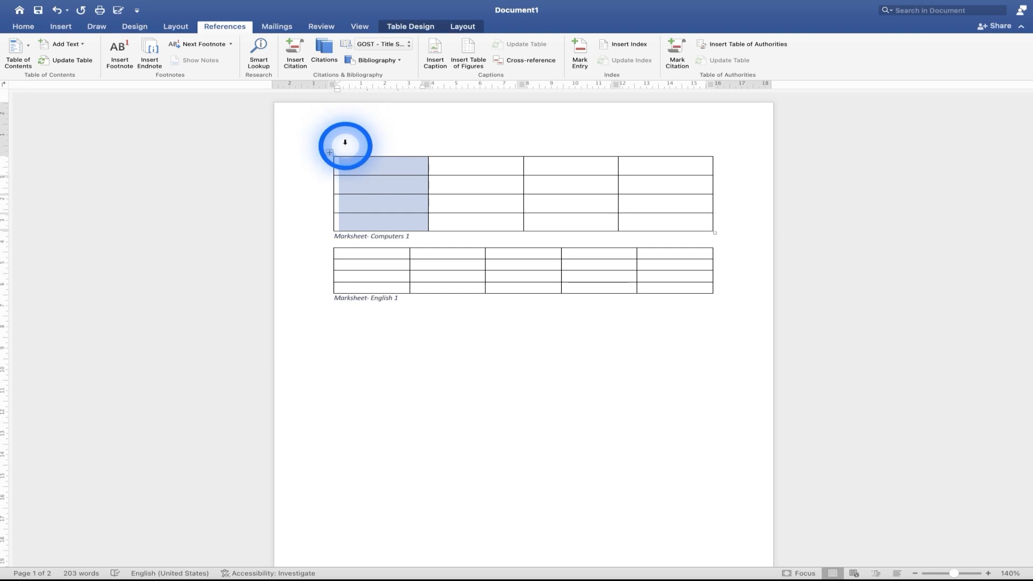
pyautogui.click(345, 142)
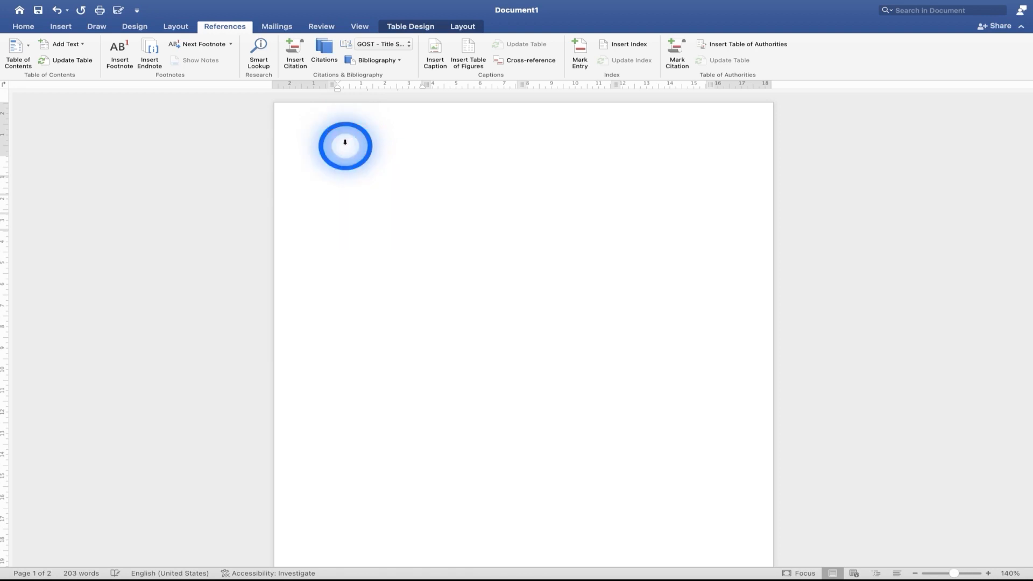
pyautogui.scroll(-2, 415, 196)
pyautogui.scroll(-2, 414, 194)
pyautogui.scroll(10, 414, 195)
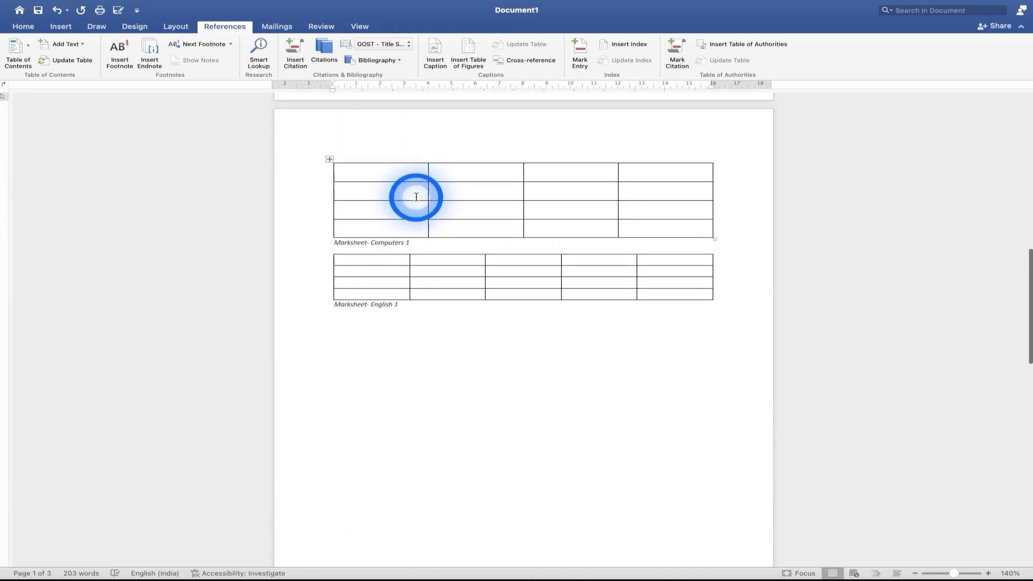
# Step: Insert a table of figures on the blank first page for the Marksheet- Computers caption label
pyautogui.click(338, 149)
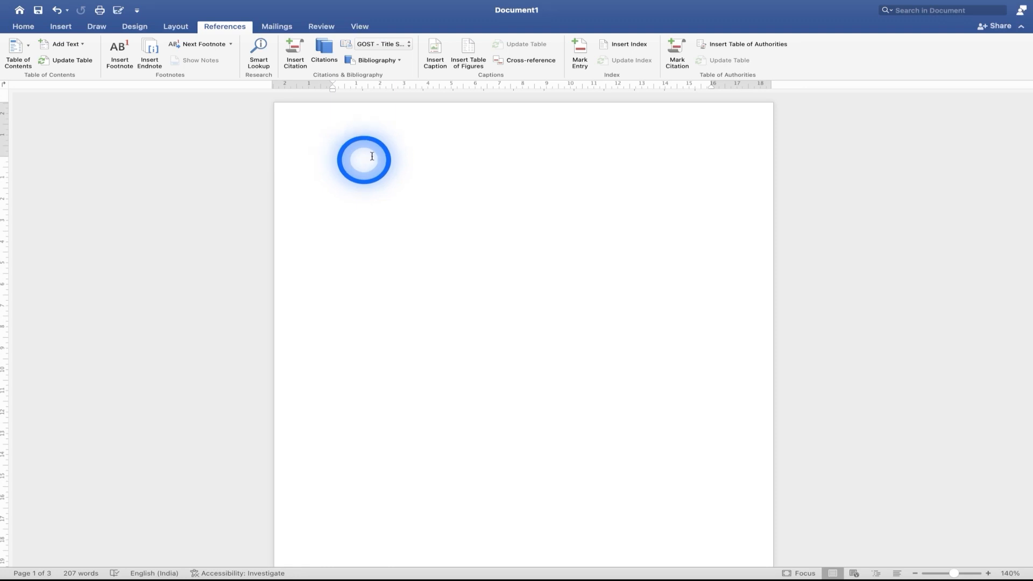
pyautogui.click(468, 66)
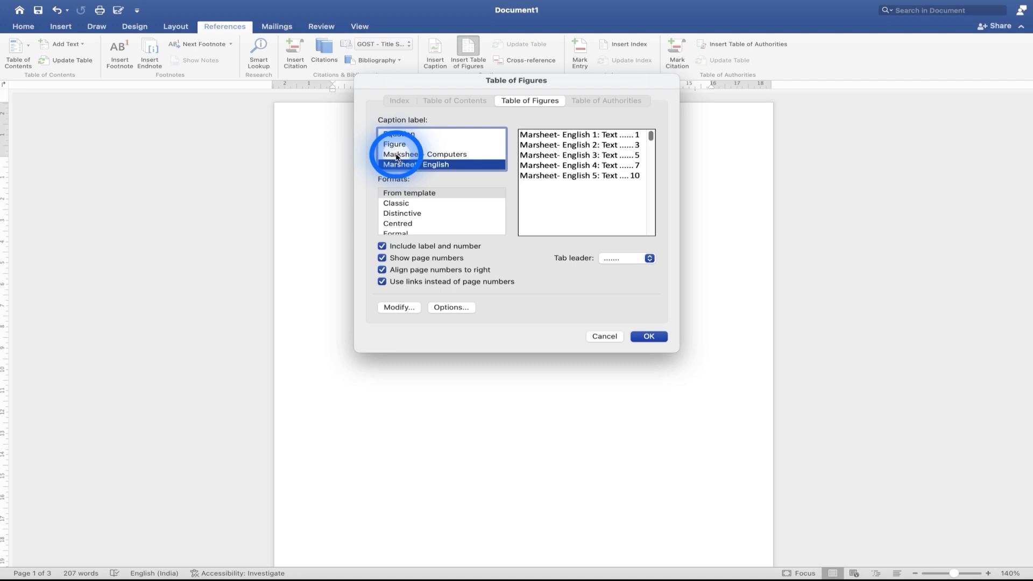
pyautogui.click(396, 157)
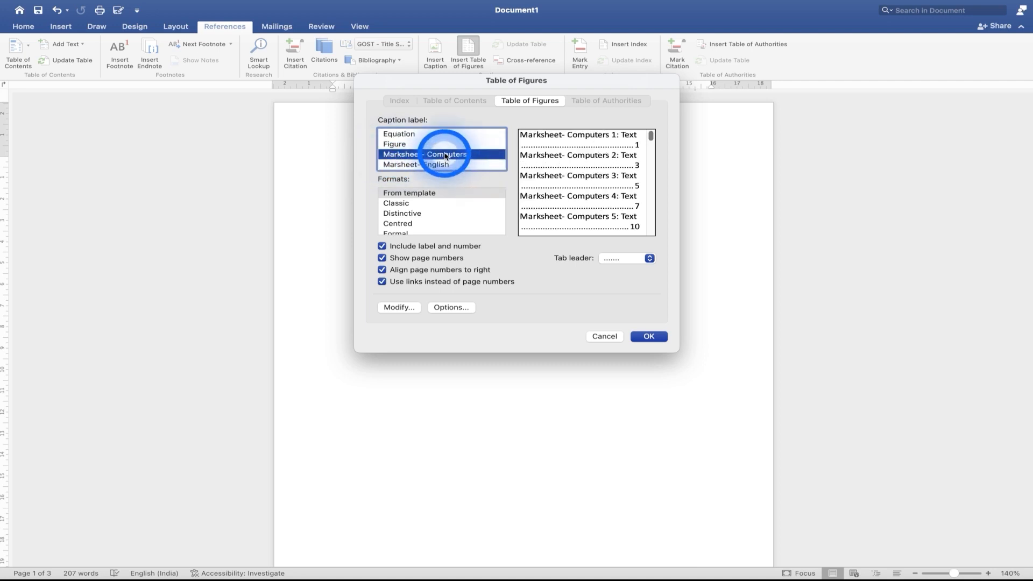
pyautogui.click(650, 336)
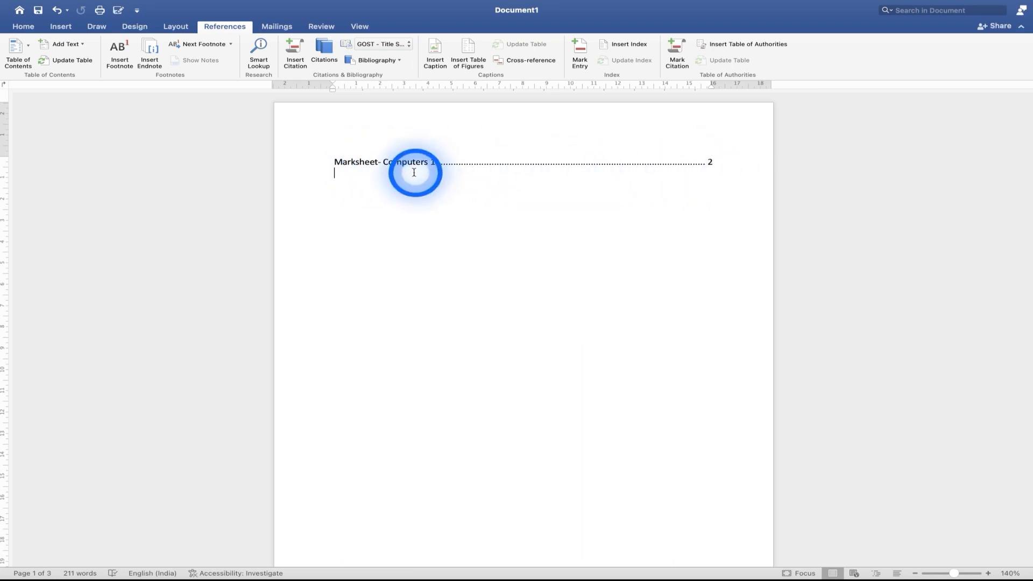
# Step: Insert a second table of figures below the first one for the Marsheet- English caption label
pyautogui.click(467, 54)
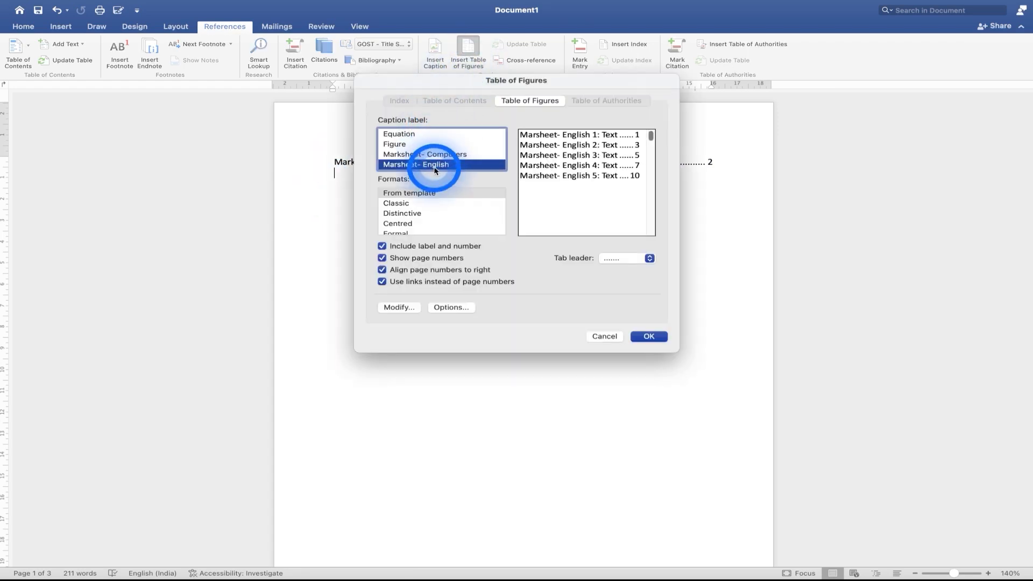
pyautogui.click(436, 166)
pyautogui.click(649, 337)
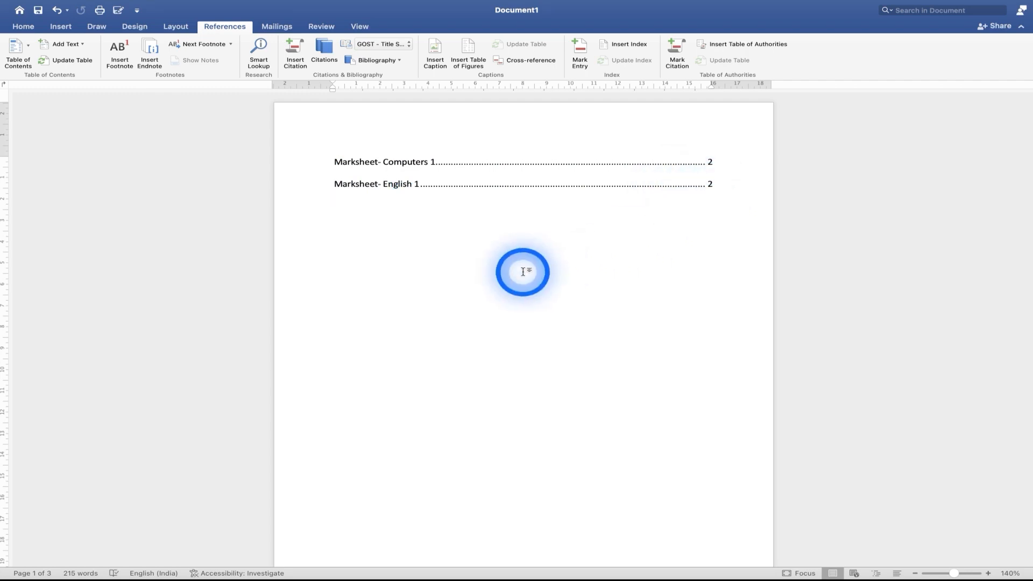
# Step: Check the Marksheet- Computers and Marksheet- English entries by following each link to its table and returning to the list
pyautogui.scroll(-15, 523, 272)
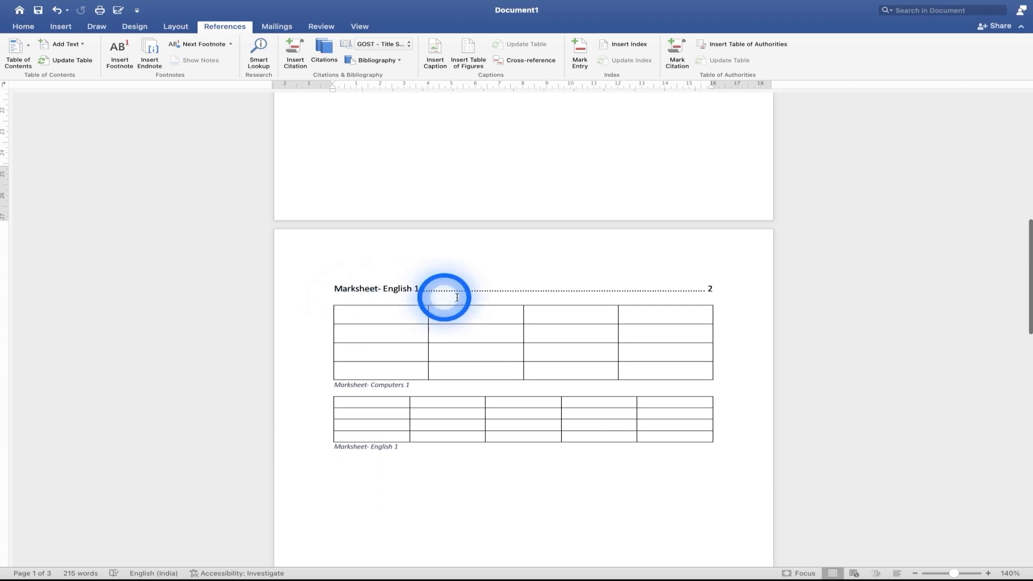
pyautogui.scroll(15, 517, 318)
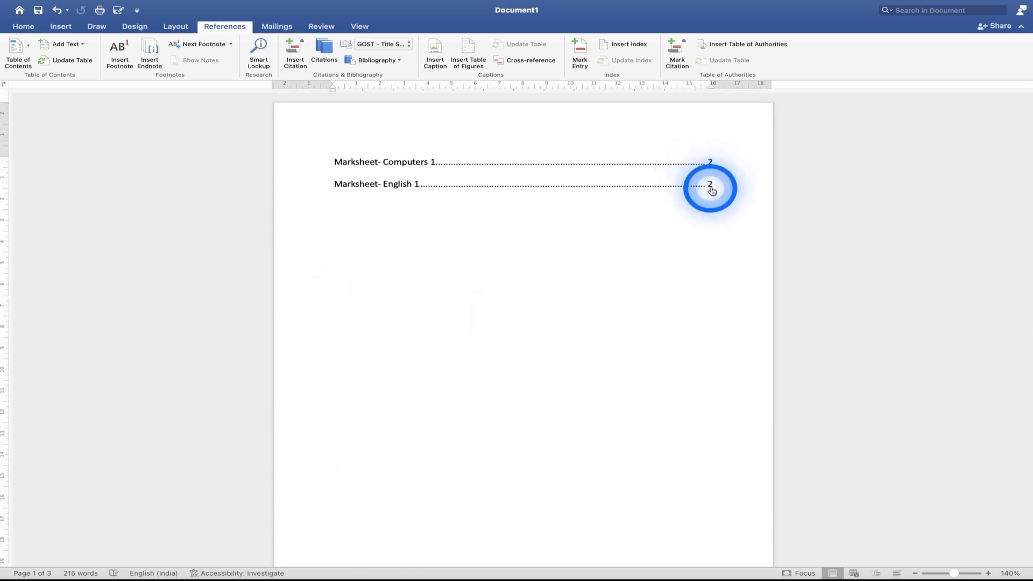
pyautogui.keyDown('ctrl'); pyautogui.click(399, 167); pyautogui.keyUp('ctrl')
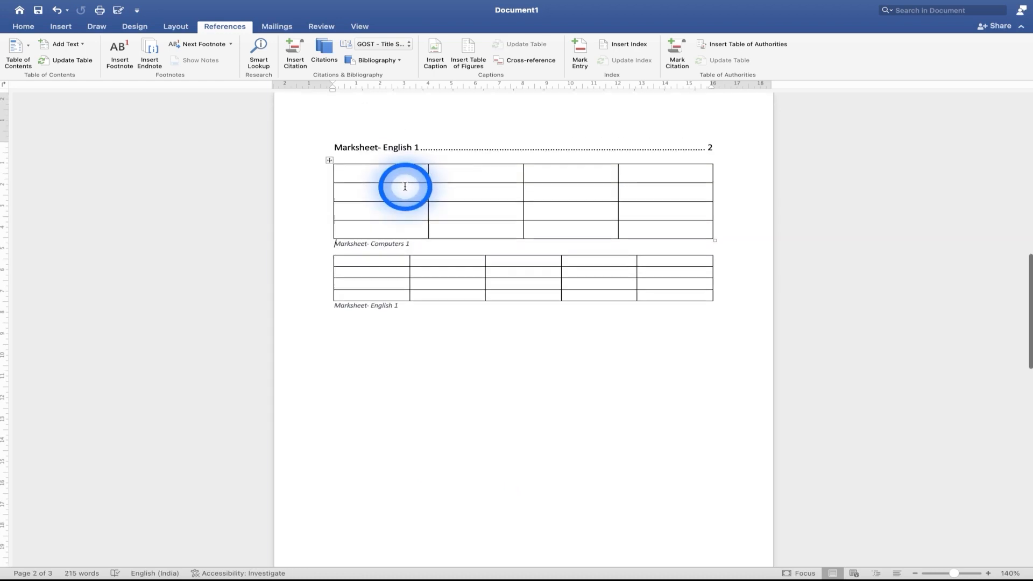
pyautogui.click(448, 224)
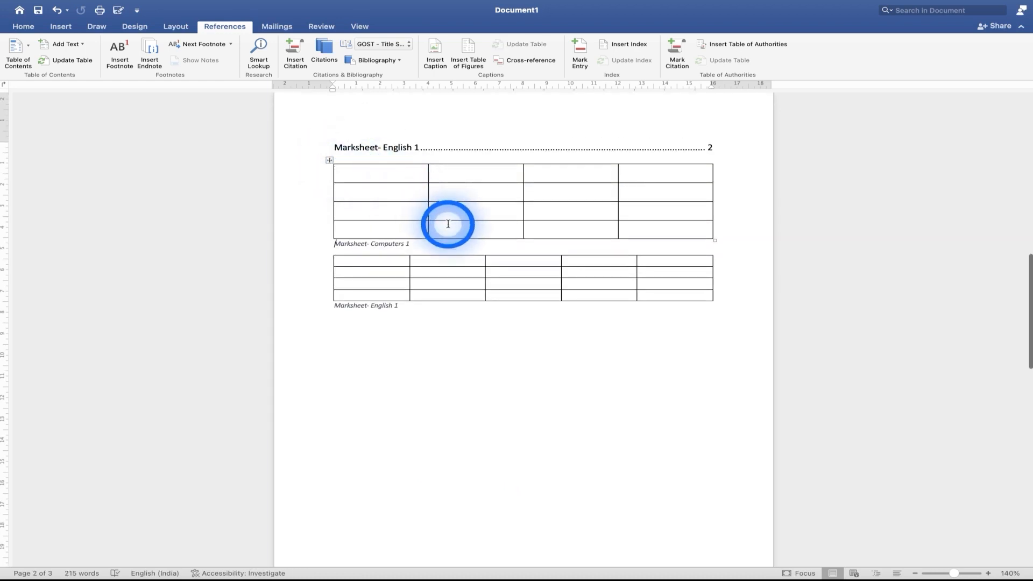
pyautogui.scroll(10, 448, 224)
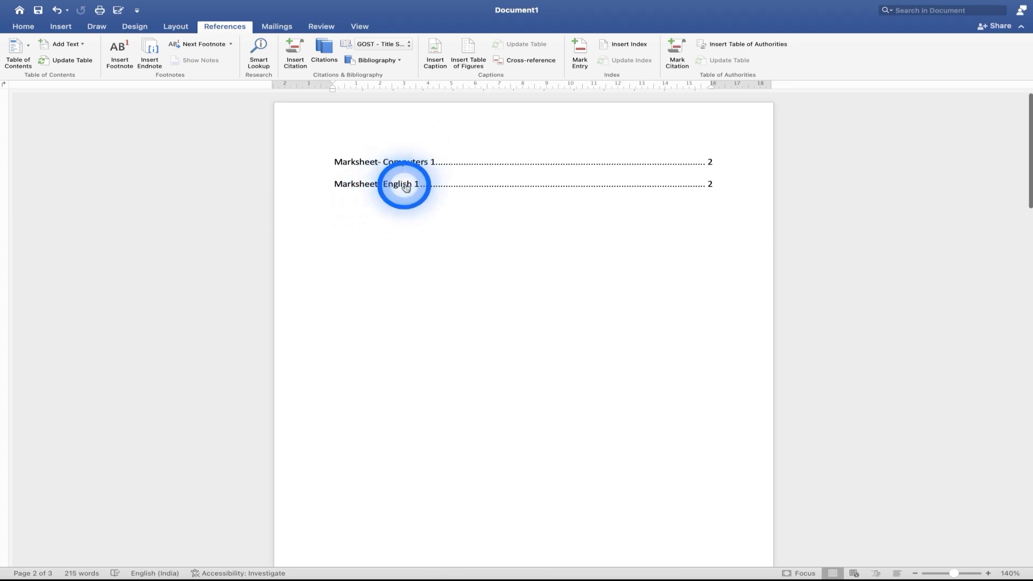
pyautogui.keyDown('ctrl'); pyautogui.click(406, 186); pyautogui.keyUp('ctrl')
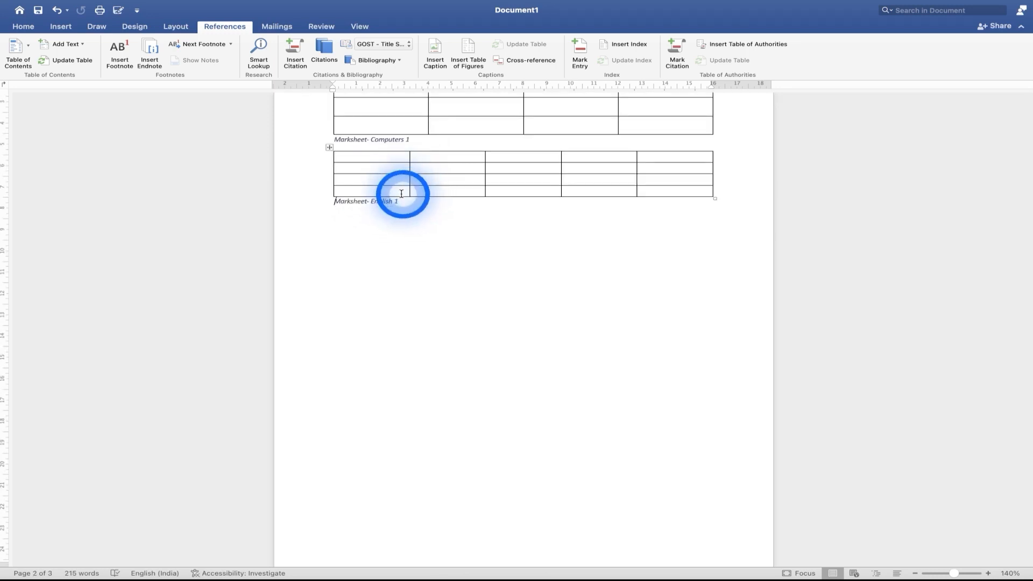
pyautogui.scroll(10, 405, 202)
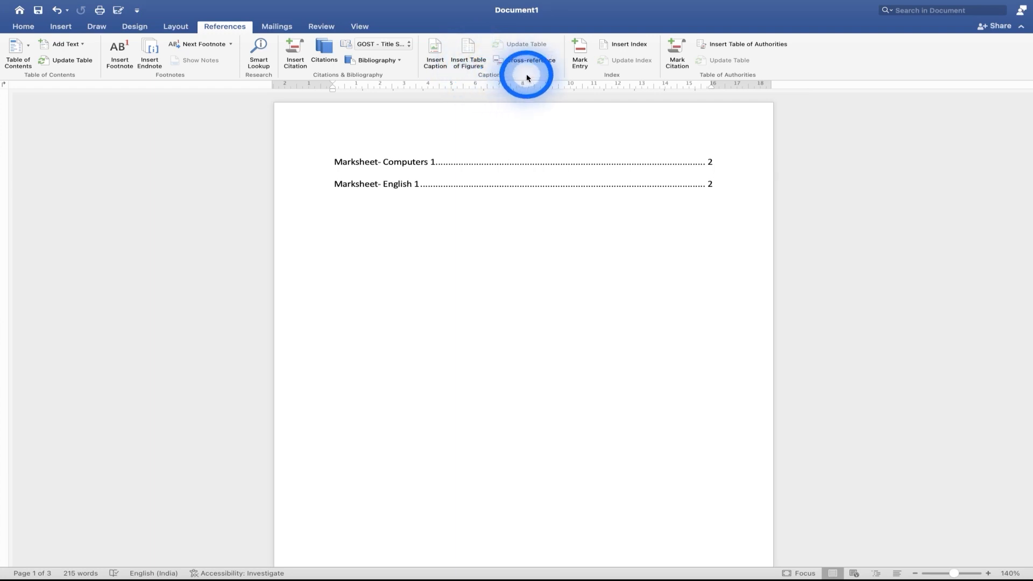
# Step: Insert a linked cross-reference to the entire Marksheet- Computers 1 caption below the tables of figures
pyautogui.click(522, 61)
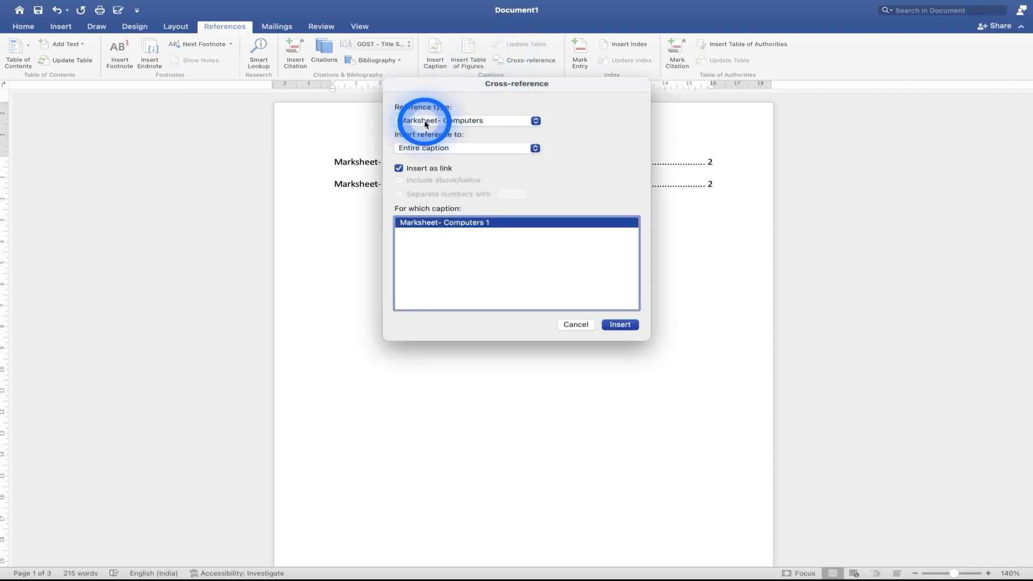
pyautogui.click(461, 120)
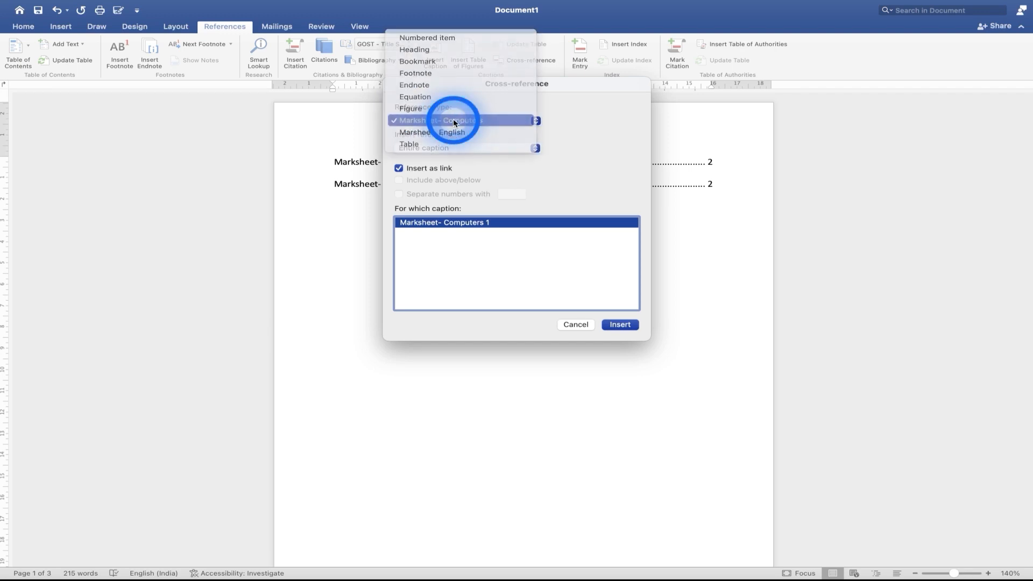
pyautogui.click(454, 120)
pyautogui.click(469, 148)
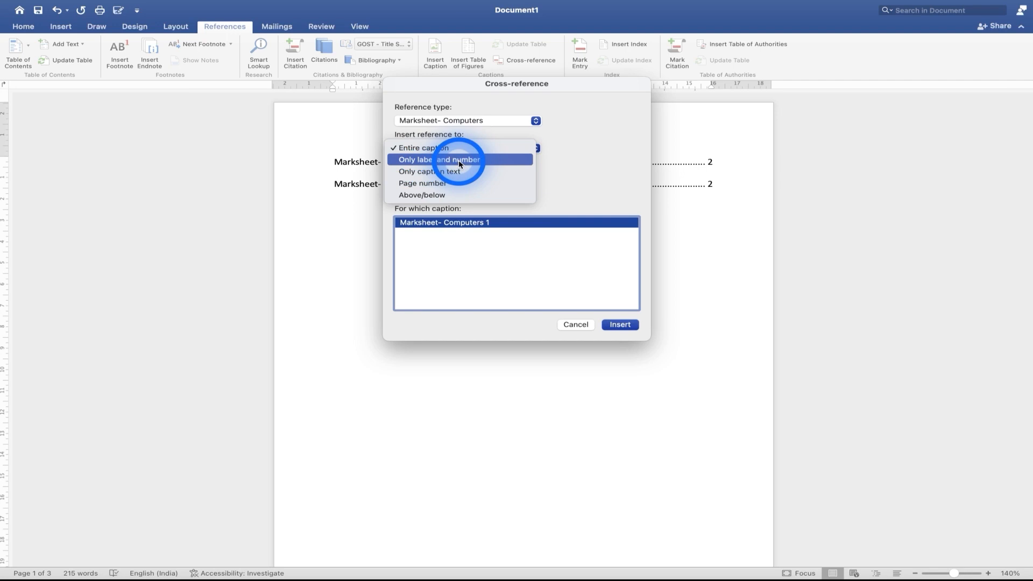
pyautogui.click(437, 151)
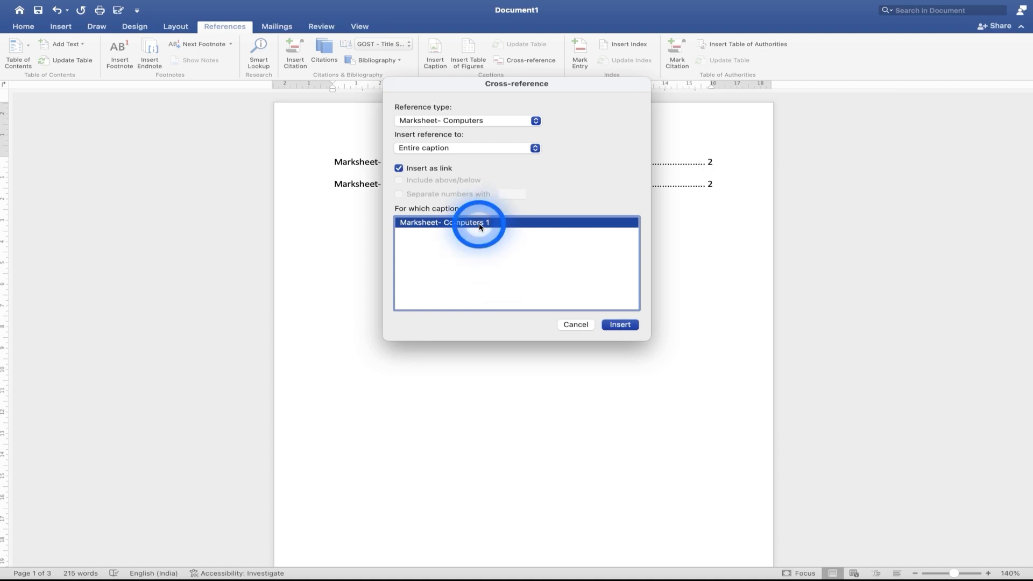
pyautogui.click(620, 324)
pyautogui.click(583, 325)
pyautogui.scroll(2, 408, 201)
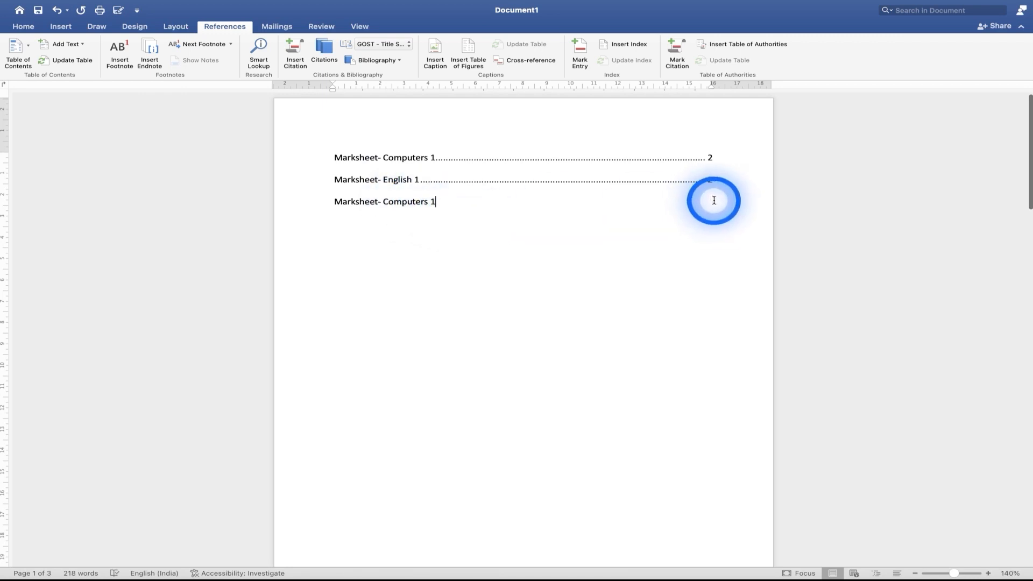
# Step: Follow the Marksheet- Computers 1 cross-reference to its caption and return to the end of the reference line
pyautogui.click(393, 205)
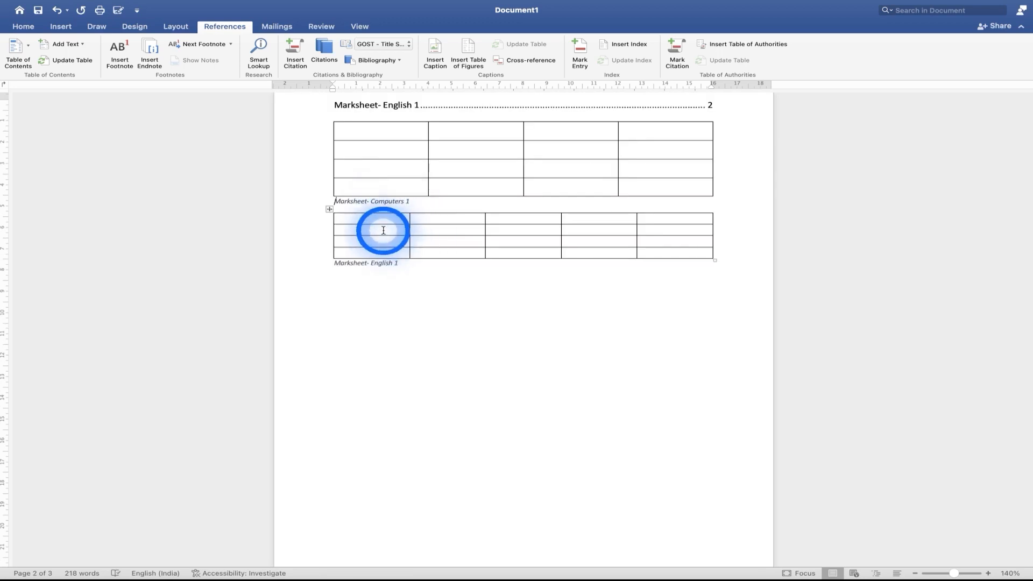
pyautogui.scroll(10, 374, 176)
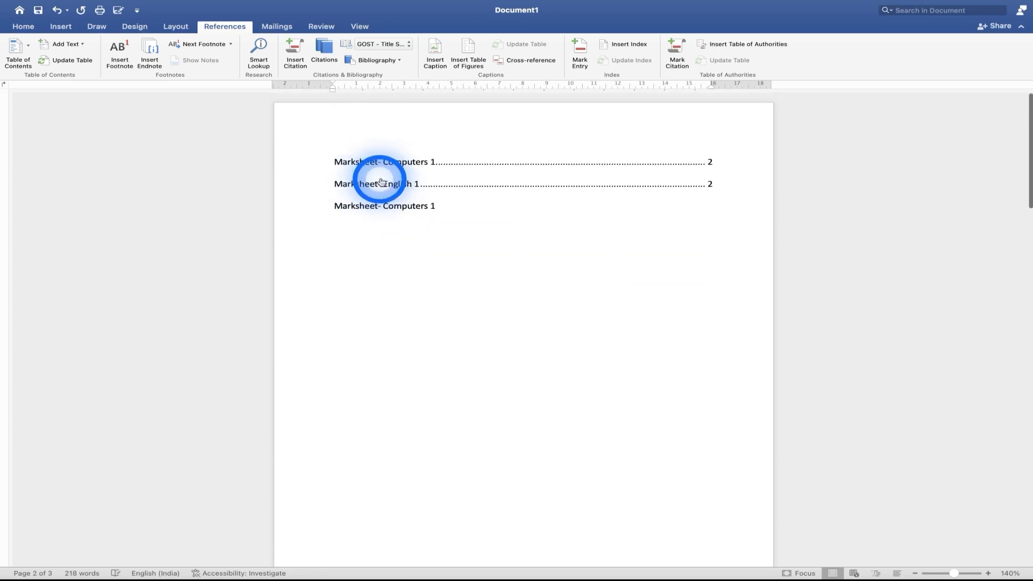
pyautogui.click(456, 213)
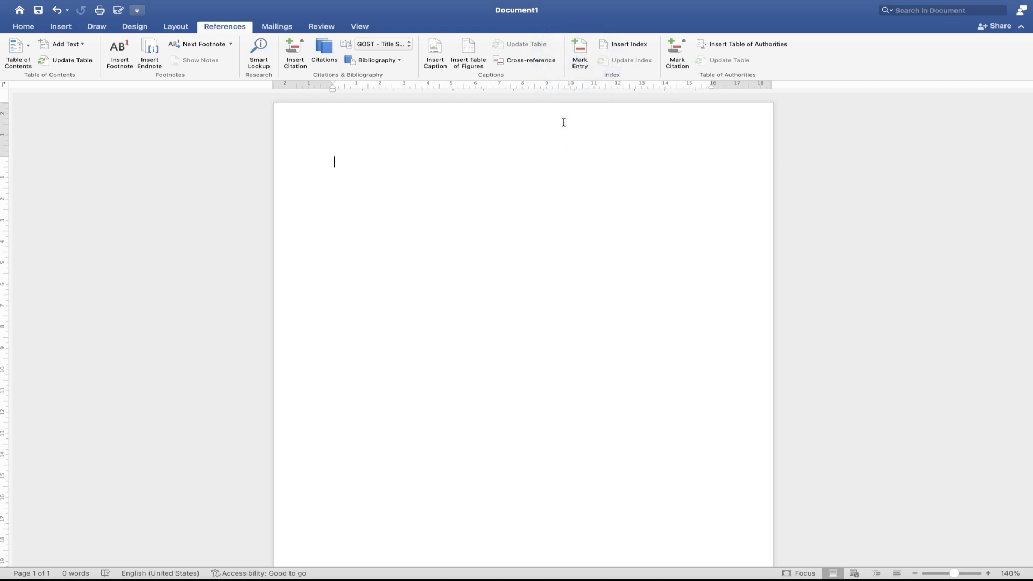
# Step: Fill the blank document with five paragraphs of sample text beginning "Video provides a powerful way to help you prove your point."
pyautogui.write('Video provides a powerful way to help you prove your point. When you click Online Video, you can paste in the embed code for the video you want to add. You can also type a keyword to search online for the video that best fits your document. To make your document look professionally produced, Word provides header, footer, cover page and text box designs that complement each other. For example, you can add a matching cover page, header and sidebar. Click Insert, then choose the elements you want from the different galleries. Themes and styles also help to keep your document coordinated. When you click Design and choose a new Theme, the pictures, charts and SmartArt graphics change to match your new theme. When you apply styles, your headings change to match the new theme. Save time in Word with new buttons that show up where you need them. To change the way a picture fits in your document, click it and a button for layout options appears next to it. When you work on a table, click where you want to add a row or a column, then click the plus sign. Reading is easier, too, in the new Reading view. You can collapse parts of the document and focus on the text you want. If you need to stop reading before you reach the end, Word remembers where you finished – even on another device.')
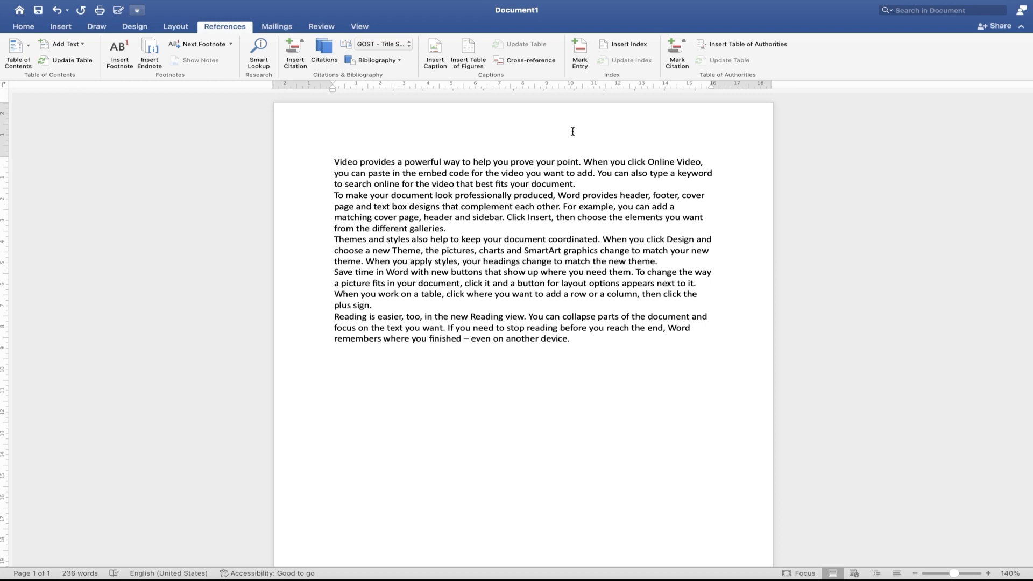
pyautogui.click(517, 159)
pyautogui.click(588, 356)
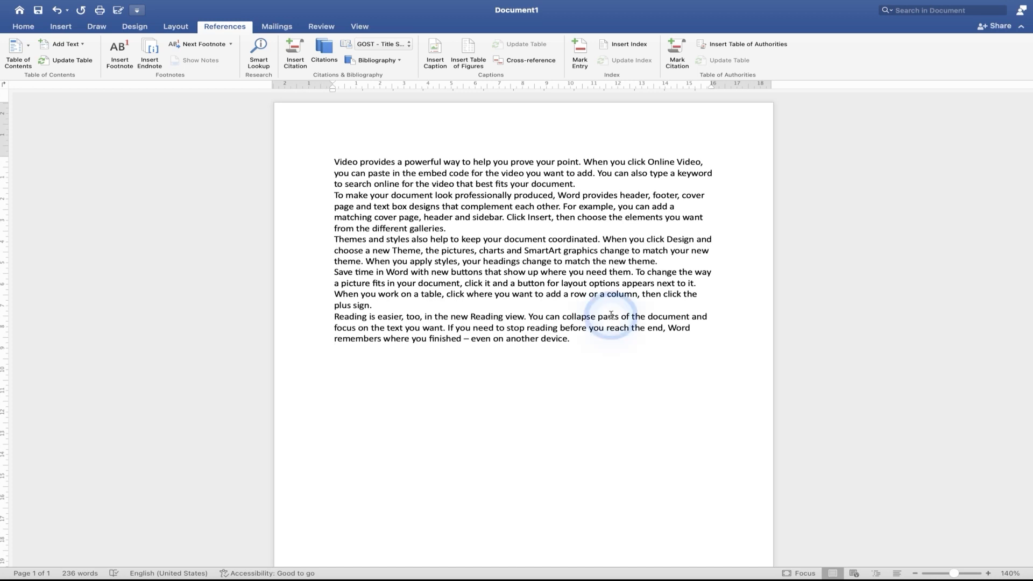
# Step: Mark the word "galleries" at the end of the second paragraph as an index entry with the subentry "collection"
pyautogui.click(530, 118)
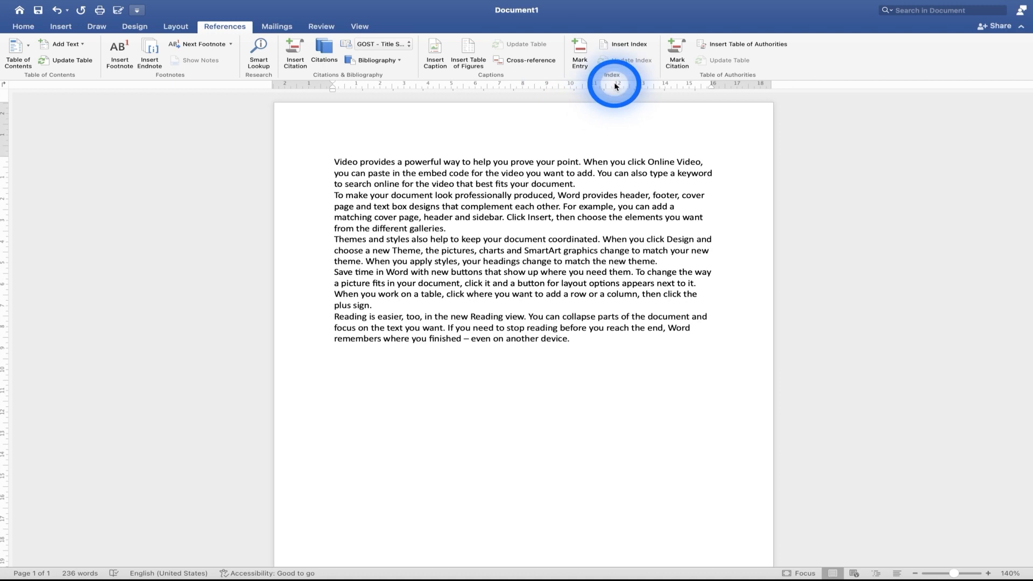
pyautogui.click(581, 63)
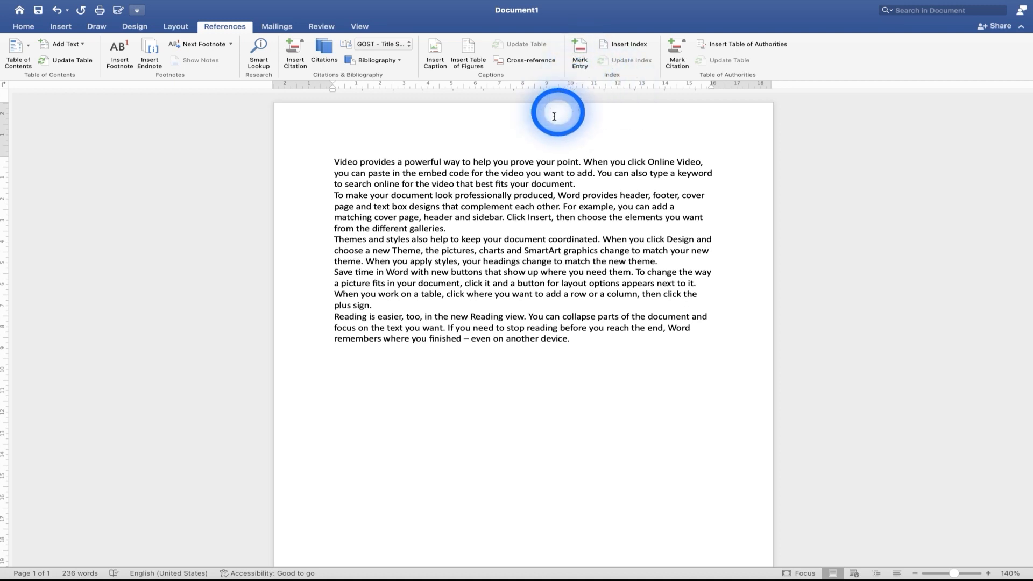
pyautogui.click(446, 232)
pyautogui.moveTo(446, 232); pyautogui.dragTo(411, 231)
pyautogui.click(581, 50)
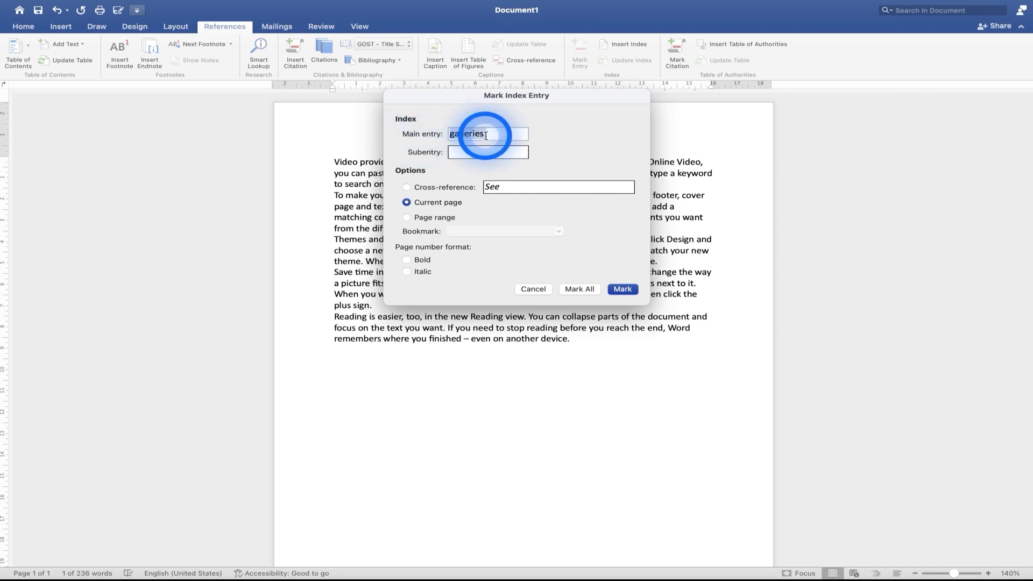
pyautogui.click(460, 152)
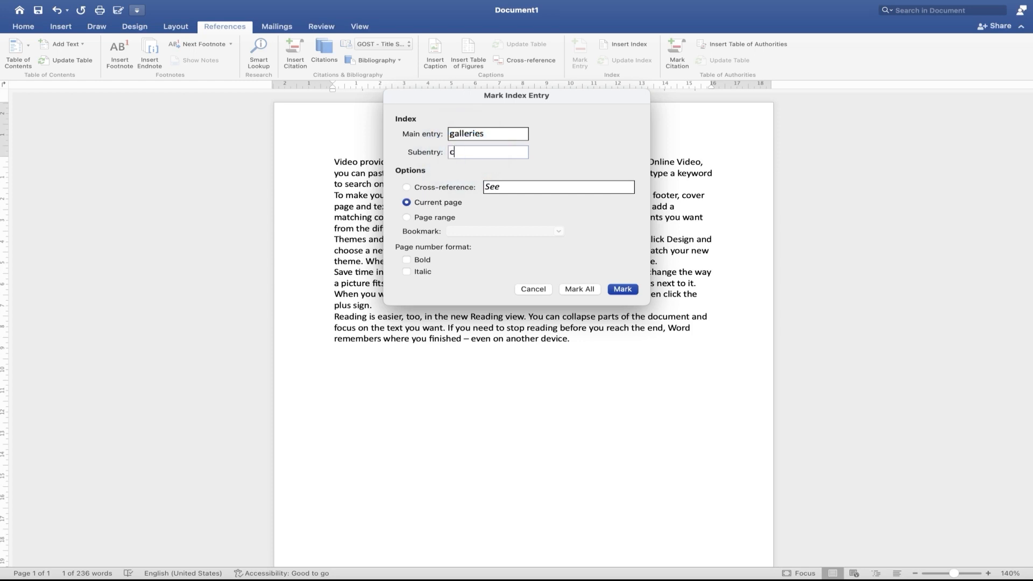
pyautogui.write('collection')
pyautogui.click(623, 289)
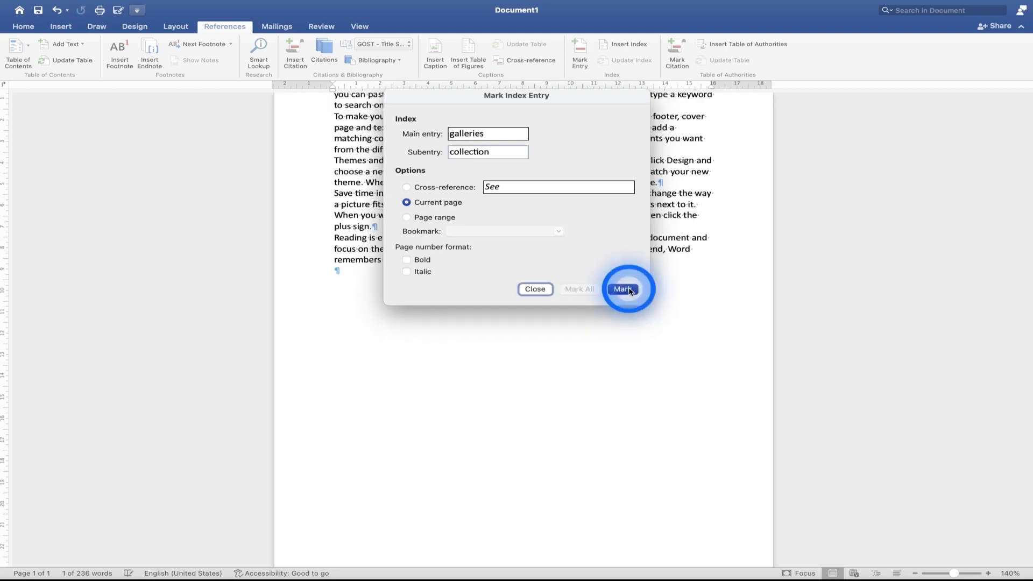
pyautogui.click(538, 289)
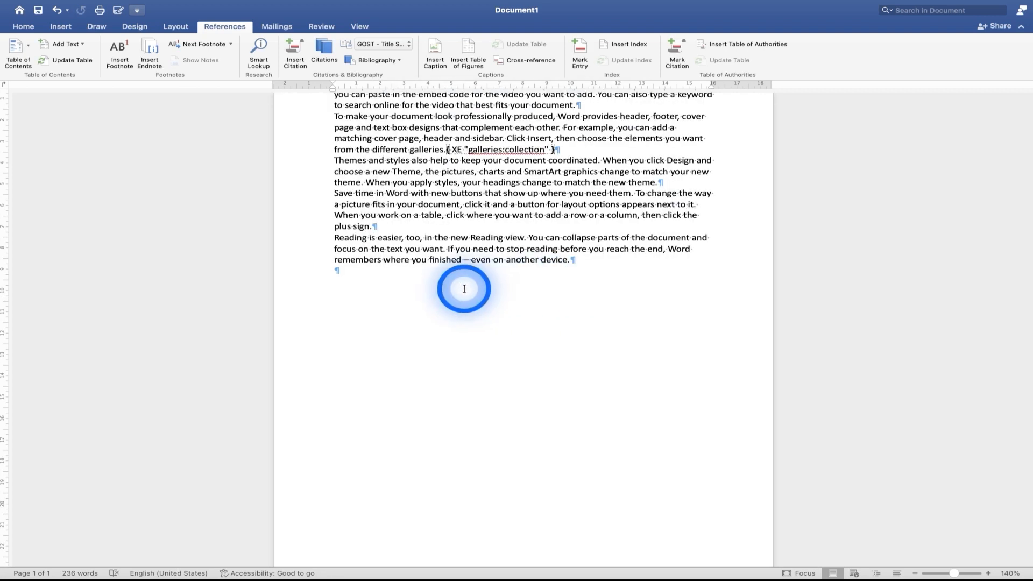
pyautogui.scroll(1, 479, 274)
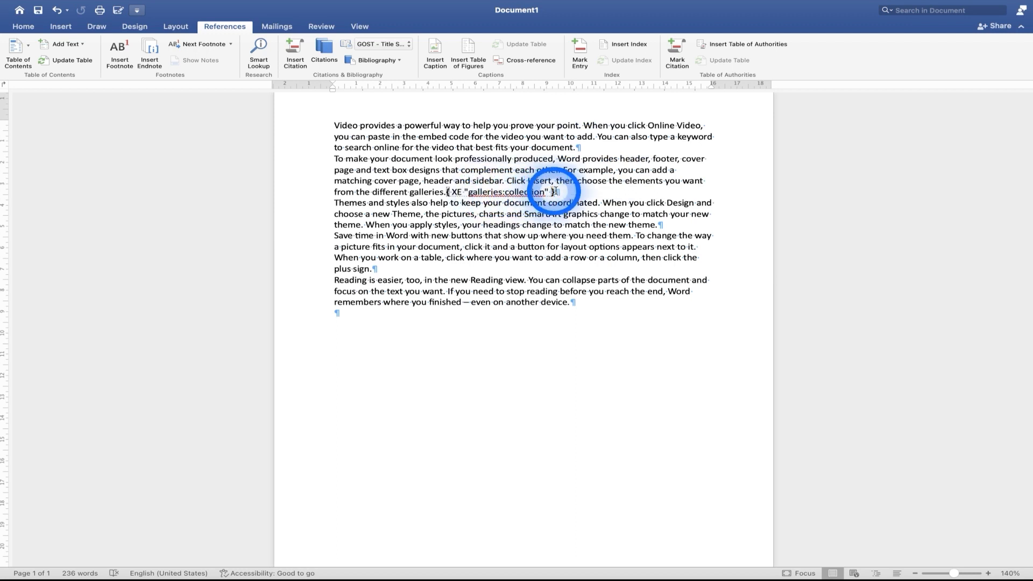
# Step: Hide the formatting marks and the galleries index field code in the document
pyautogui.click(30, 27)
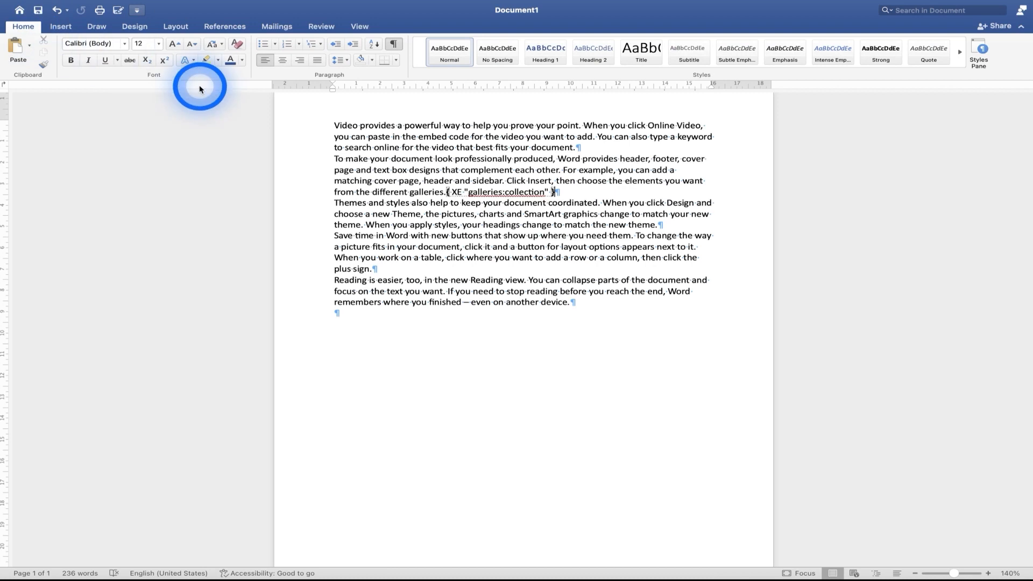
pyautogui.click(395, 44)
pyautogui.click(449, 194)
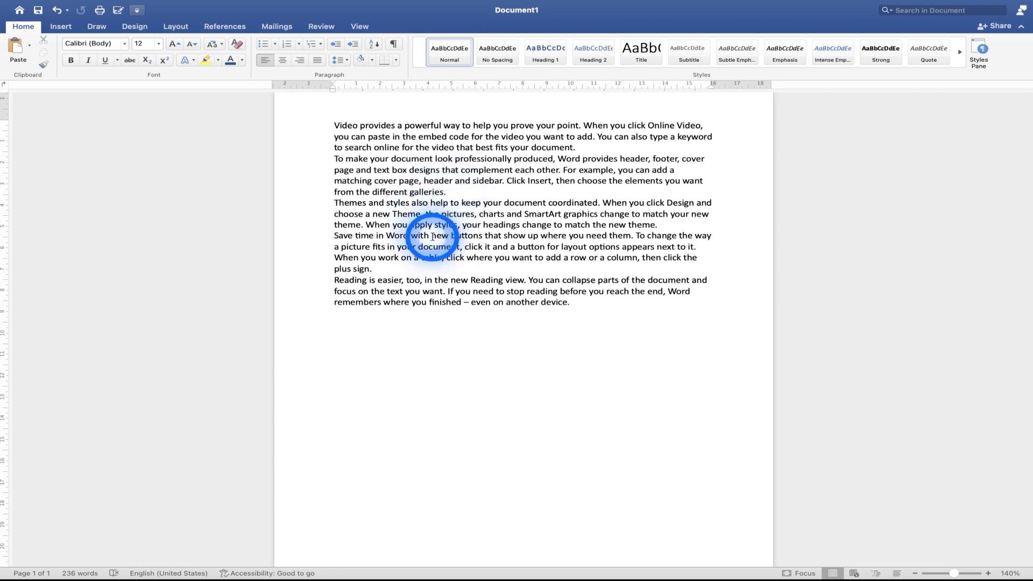
# Step: Mark the word "Themes" at the start of the third paragraph as an index entry with the subentry "format"
pyautogui.doubleClick(344, 203)
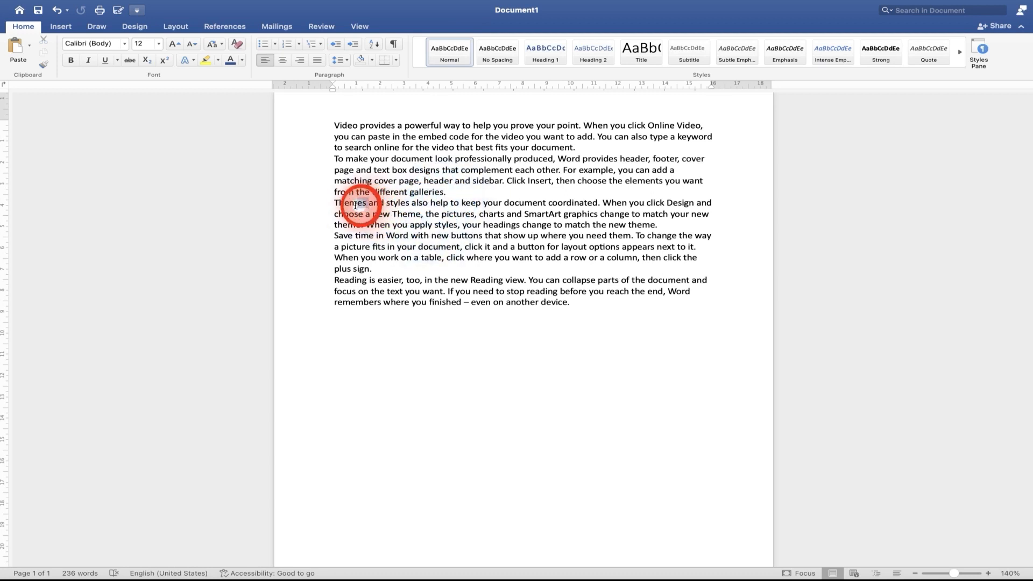
pyautogui.click(240, 28)
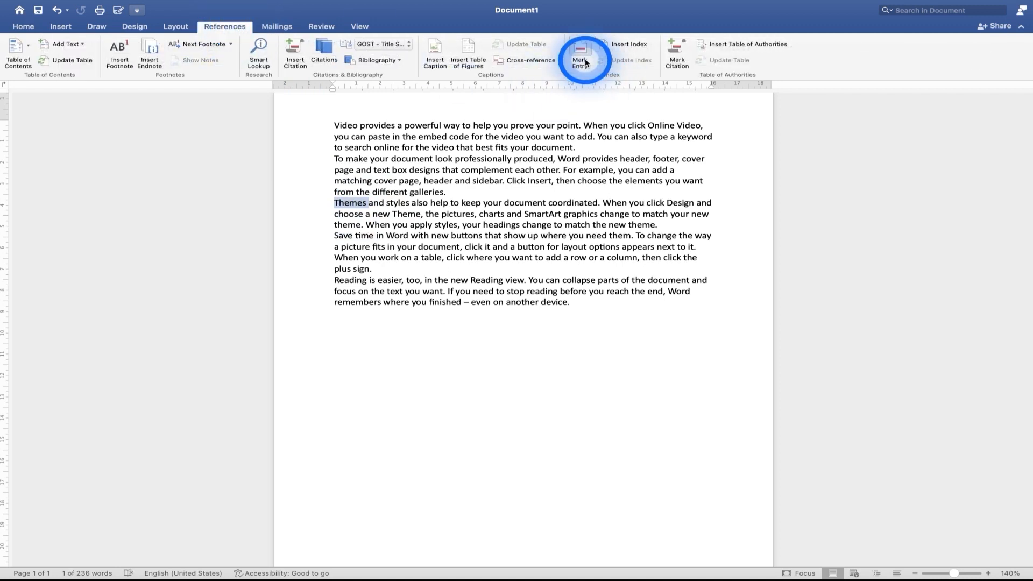
pyautogui.click(581, 58)
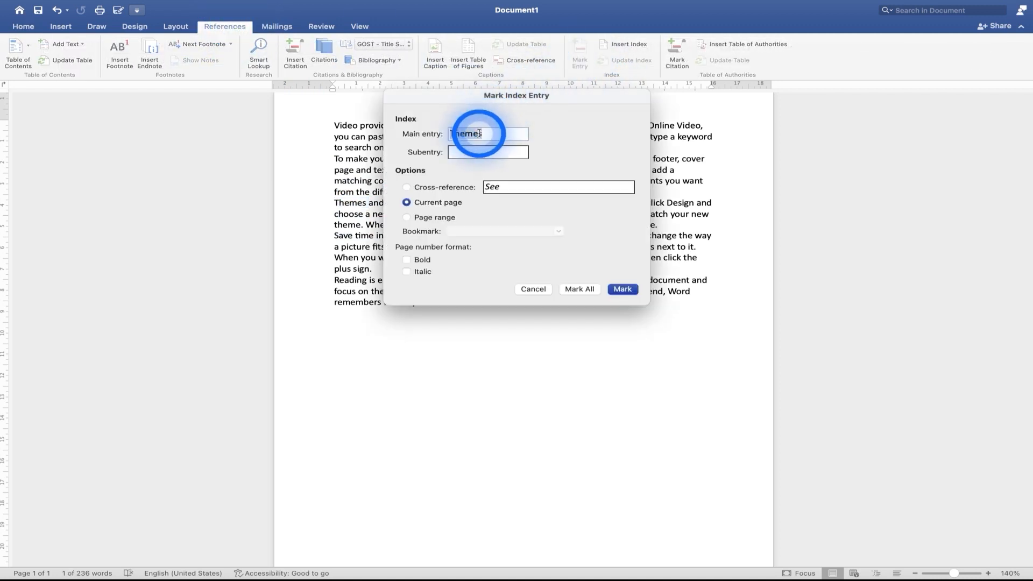
pyautogui.click(459, 152)
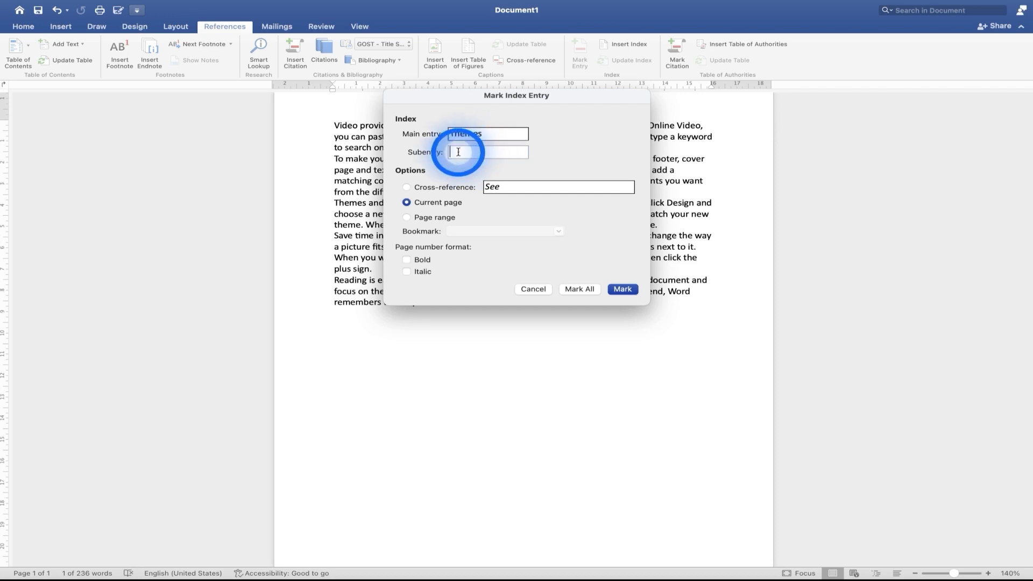
pyautogui.write('Styl')
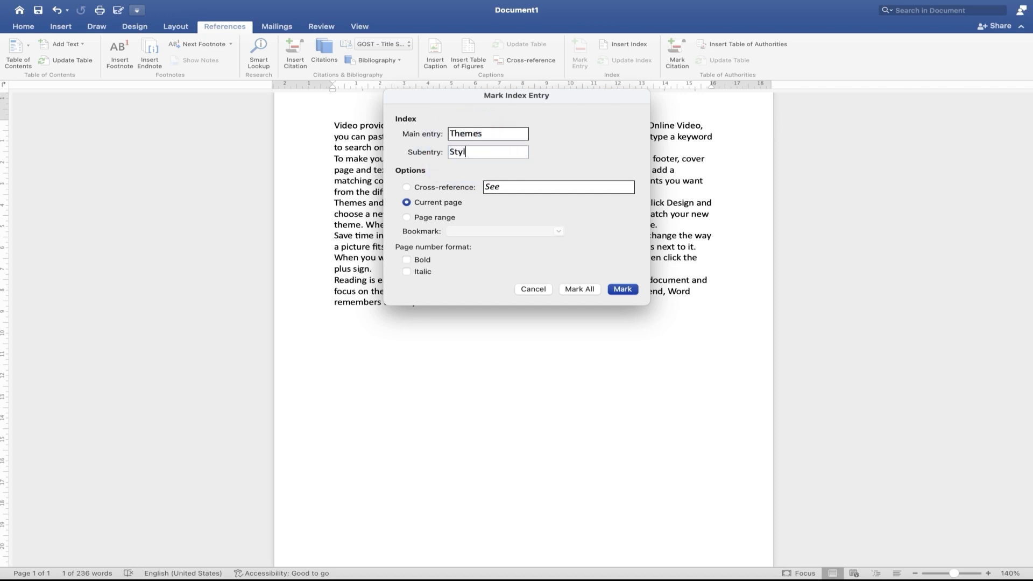
pyautogui.write('format')
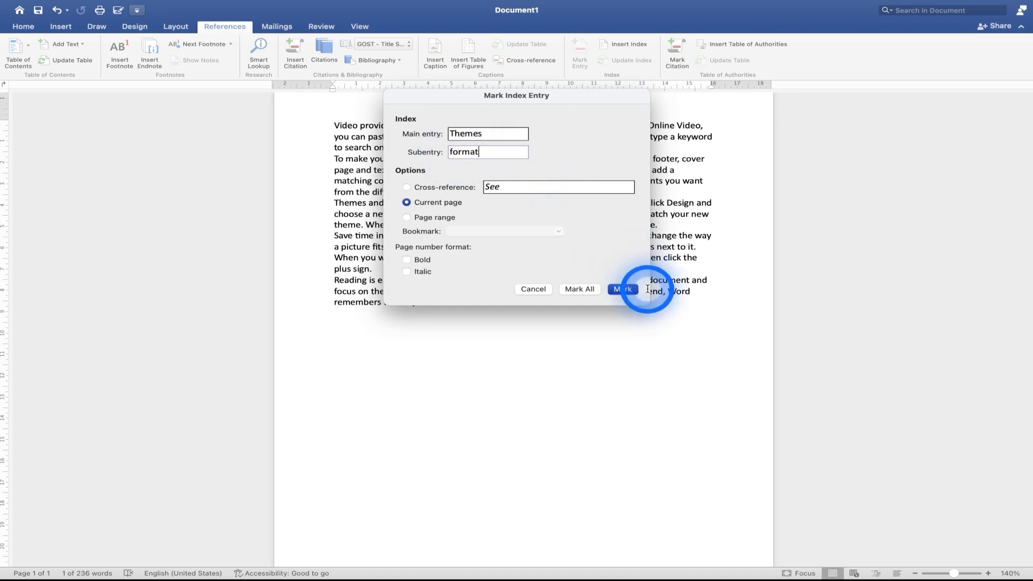
pyautogui.click(622, 289)
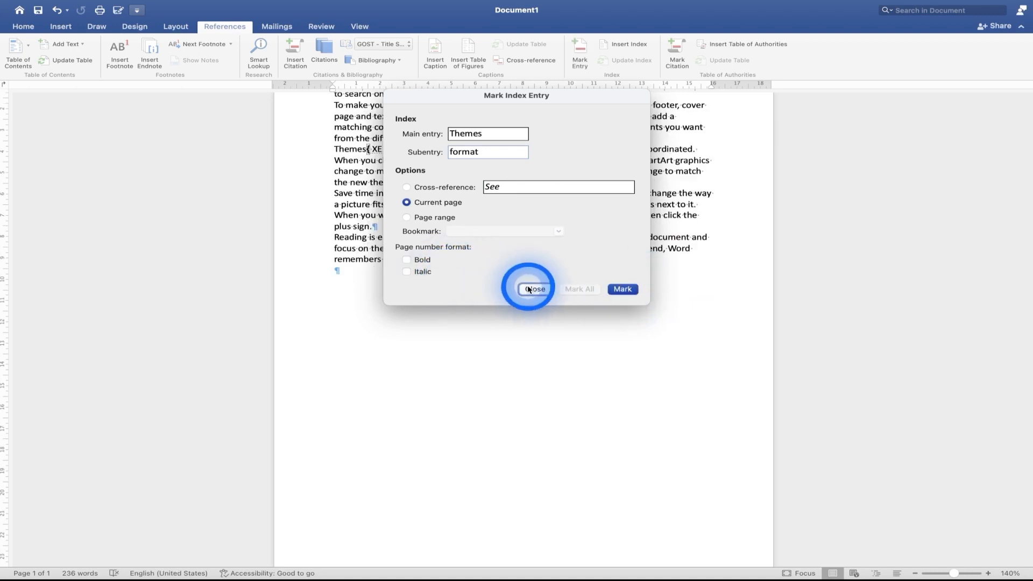
pyautogui.click(534, 289)
# Step: Hide the formatting marks again so both index entry field codes are out of sight
pyautogui.click(23, 27)
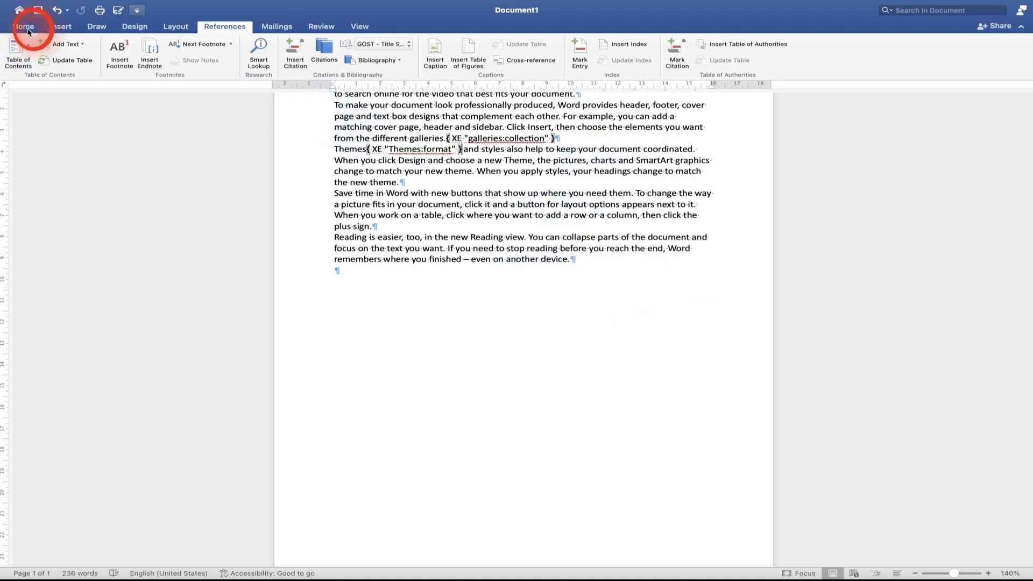
pyautogui.click(393, 45)
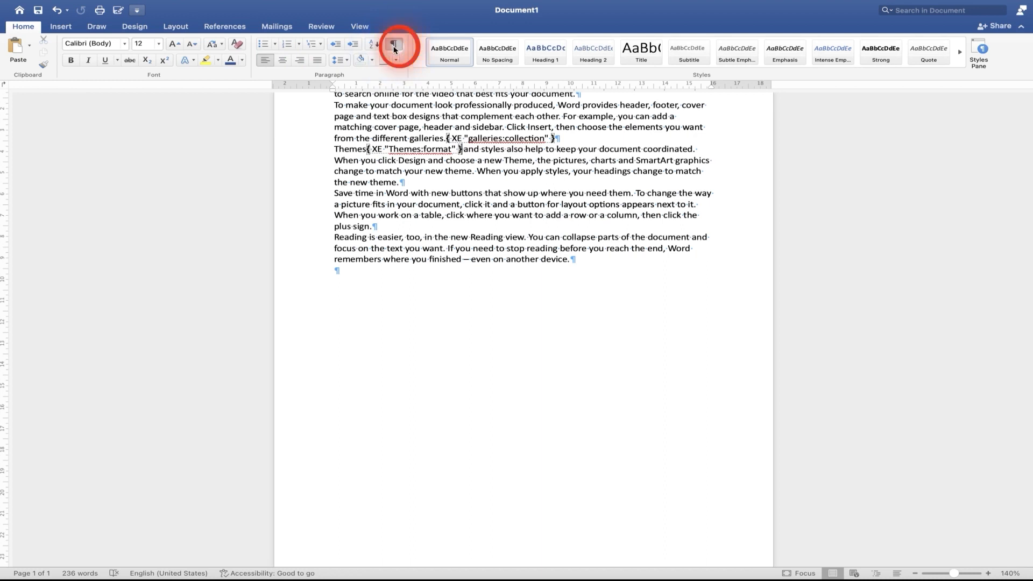
pyautogui.scroll(3, 507, 257)
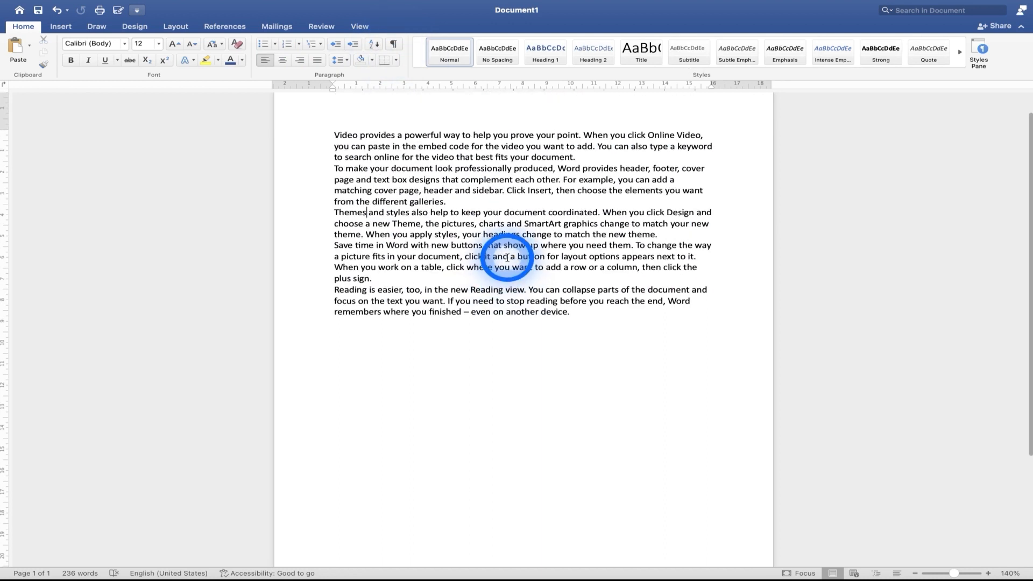
# Step: Add a page break after the last paragraph and place the insertion point at the start of the new page
pyautogui.click(221, 27)
pyautogui.click(559, 136)
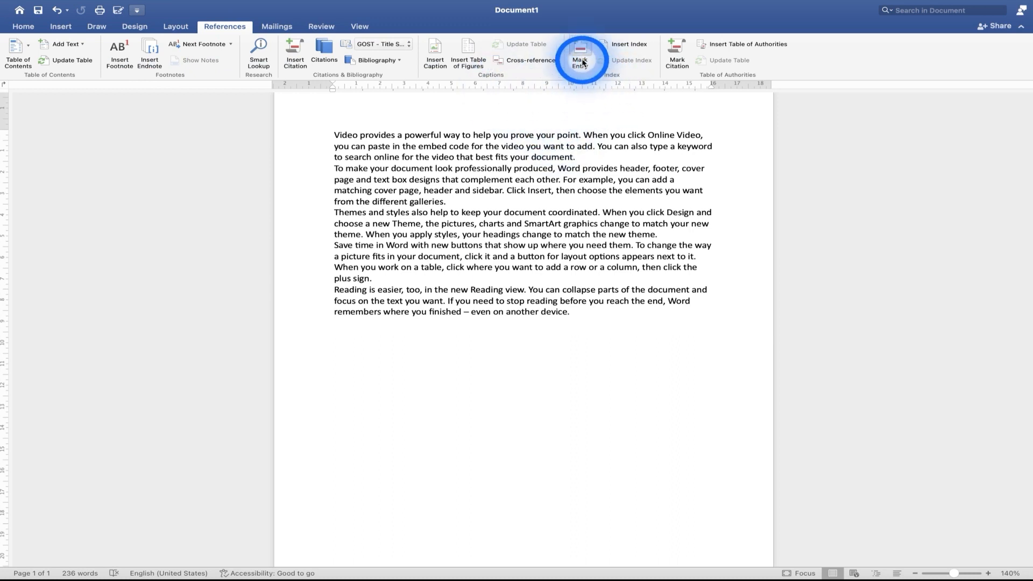
pyautogui.click(587, 318)
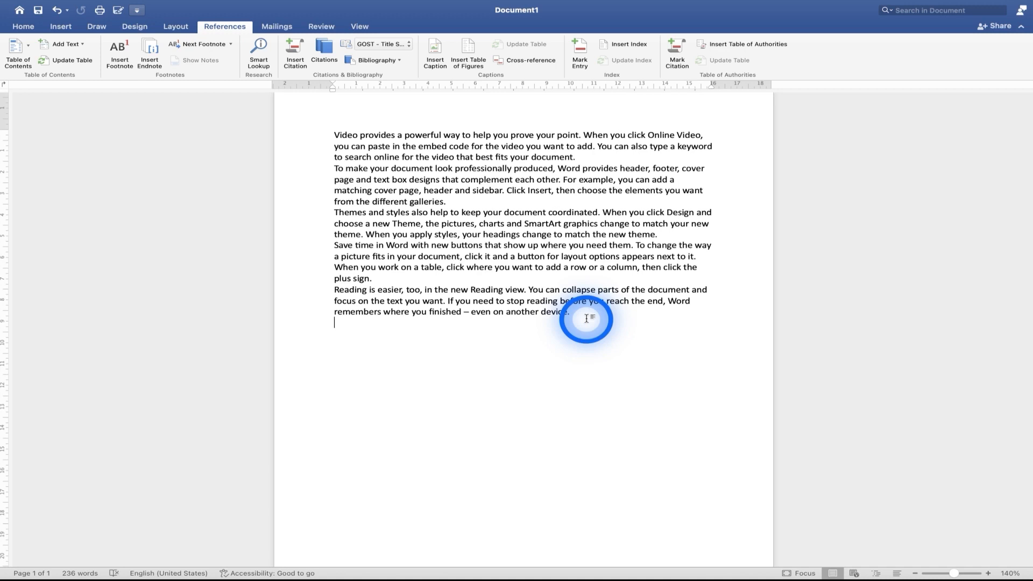
pyautogui.press('super+Return')
pyautogui.scroll(-5, 587, 319)
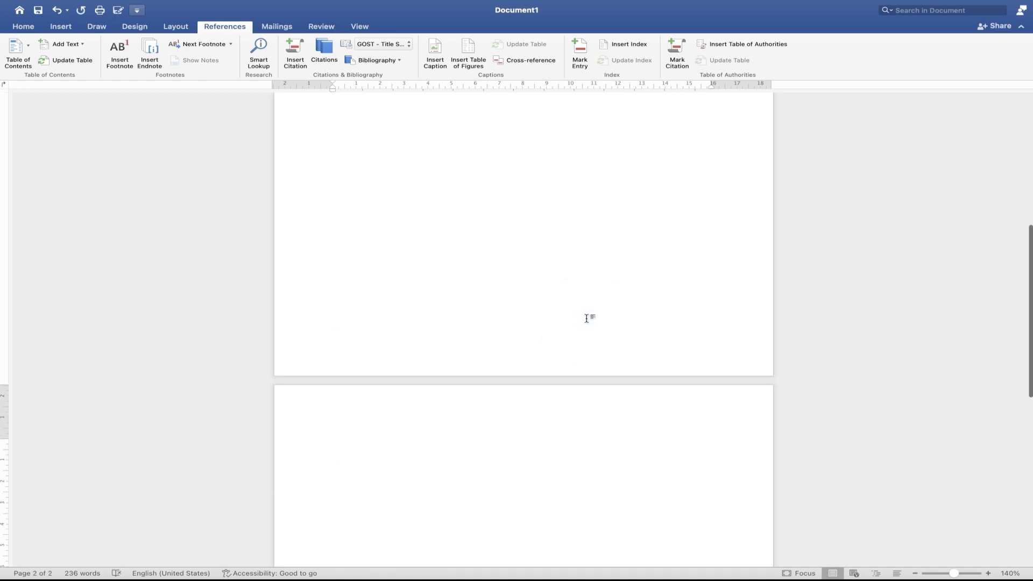
pyautogui.click(333, 304)
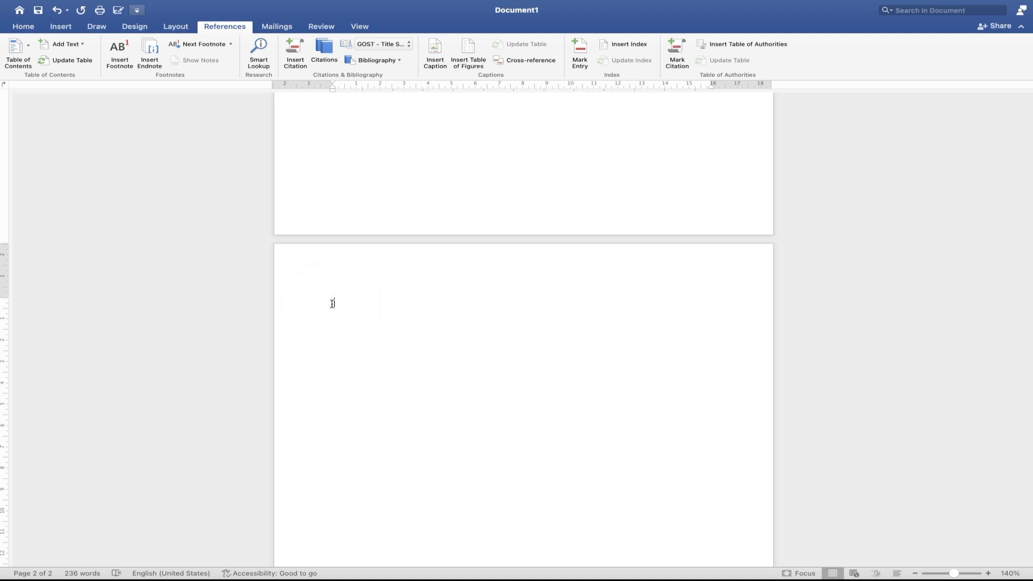
# Step: Insert an indented, two-column index in the Modern format on the second page
pyautogui.click(636, 44)
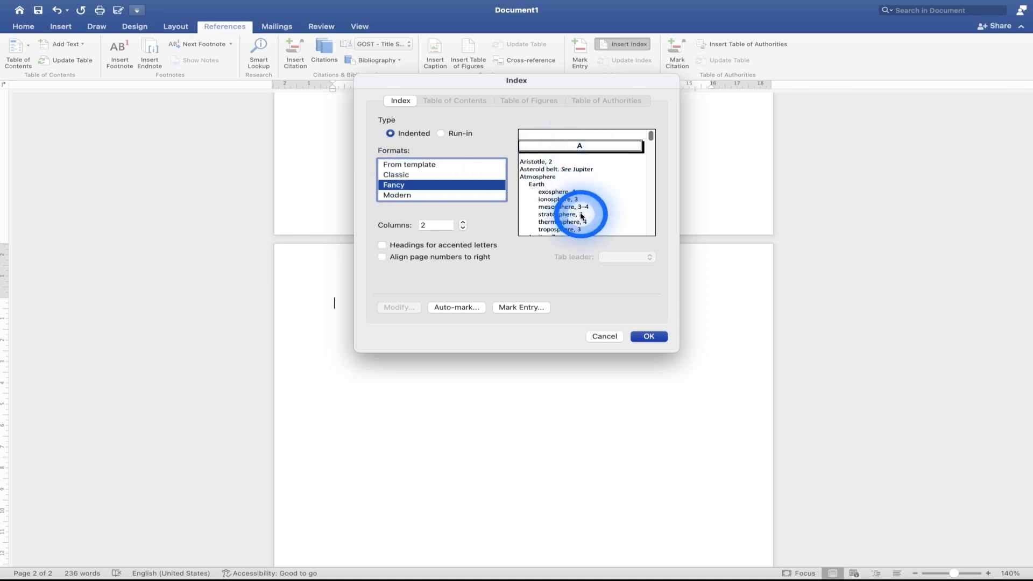
pyautogui.click(406, 175)
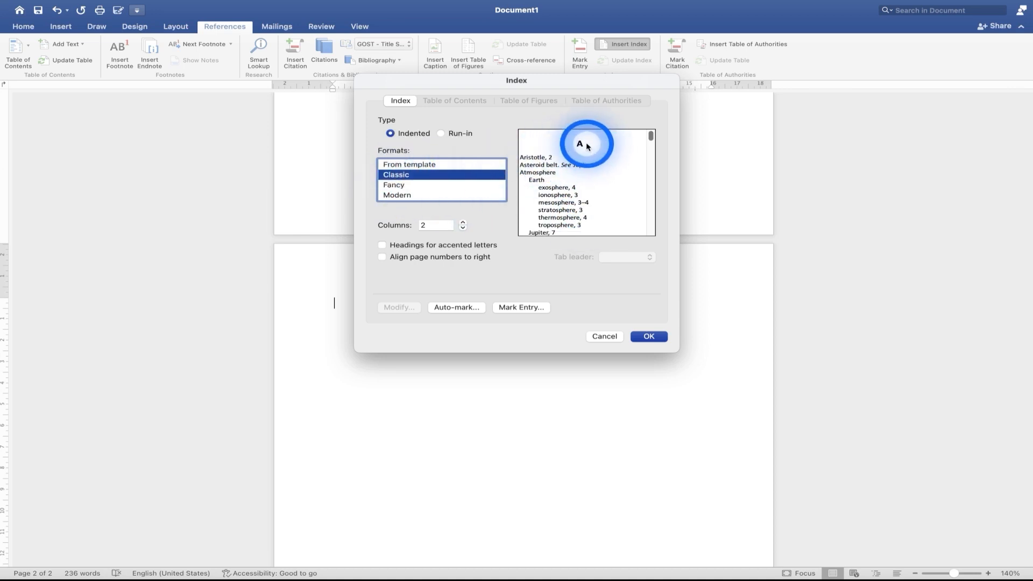
pyautogui.click(411, 196)
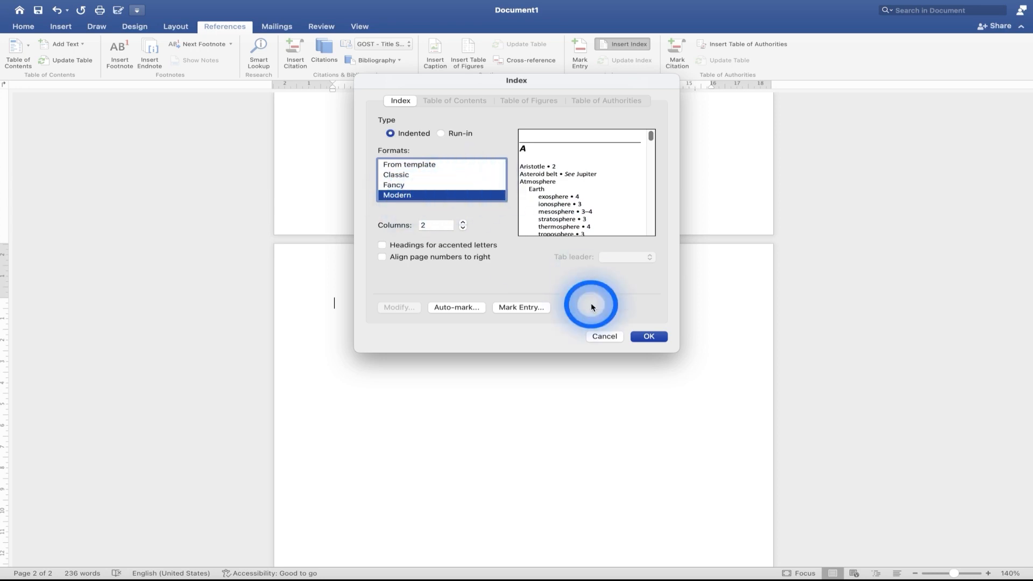
pyautogui.click(649, 336)
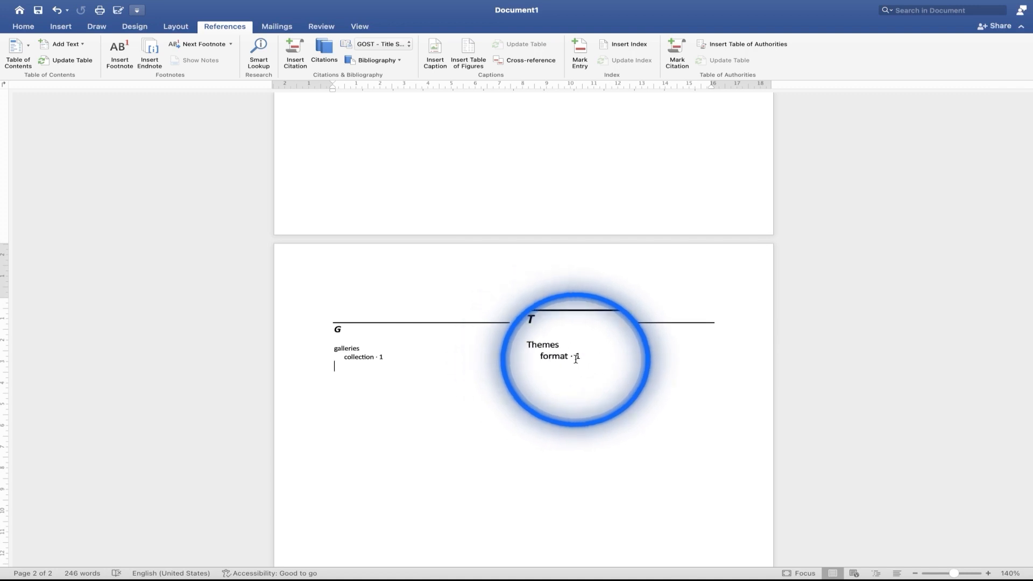
# Step: Duplicate the five sample paragraphs directly below the originals on the first page
pyautogui.scroll(10, 577, 301)
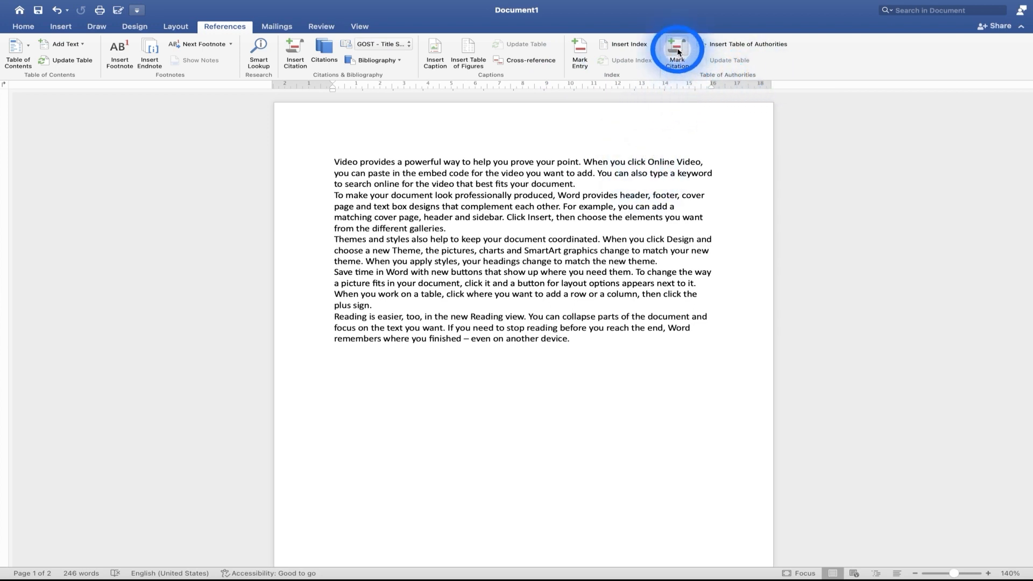
pyautogui.write('Video provides a powerful way to help you prove your point. When you click Online Video, you can paste in the embed code for the video you want to add. You can also type a keyword to search online for the video that best fits your document. To make your document look professionally produced, Word provides header, footer, cover page and text box designs that complement each other. For example, you can add a matching cover page, header and sidebar. Click Insert, then choose the elements you want from the different galleries. Themes and styles also help to keep your document coordinated. When you click Design and choose a new Theme, the pictures, charts and SmartArt graphics change to match your new theme. When you apply styles, your headings change to match the new theme. Save time in Word with new buttons that show up where you need them. To change the way a picture fits in your document, click it and a button for layout options appears next to it. When you work on a table, click where you want to add a row or a column, then click the plus sign. Reading is easier, too, in the new Reading view. You can collapse parts of the document and focus on the text you want. If you need to stop reading before you reach the end, Word remembers where you finished – even on another device.')
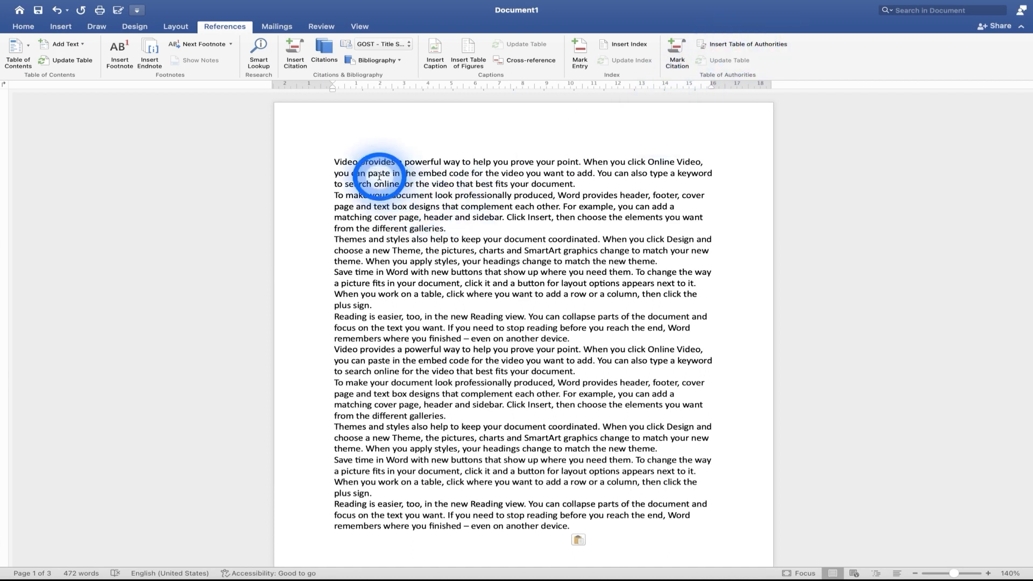
# Step: Mark the word "Video" at the start of the first paragraph as a citation in the Cases category
pyautogui.click(350, 162)
pyautogui.doubleClick(347, 164)
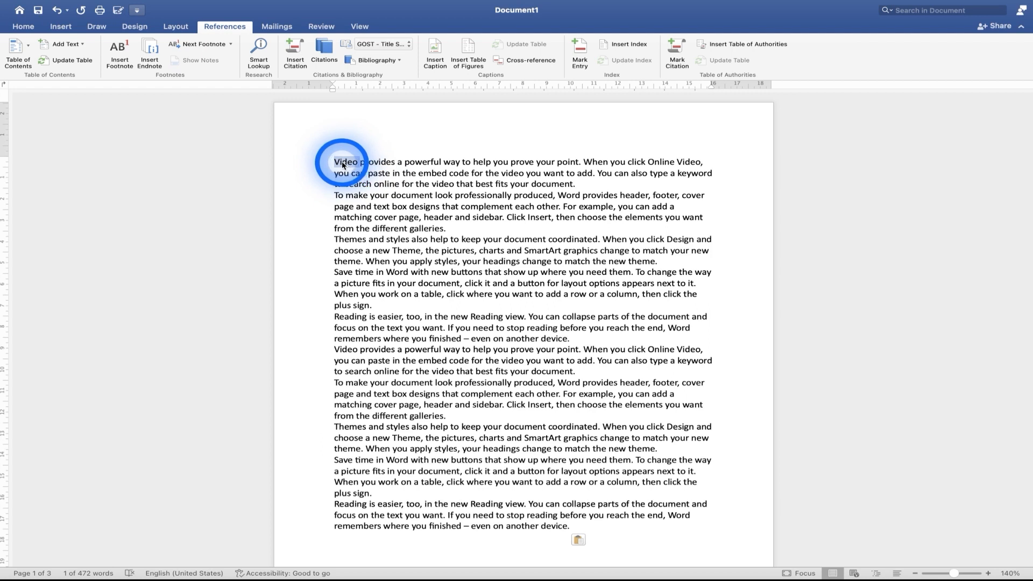
pyautogui.click(677, 61)
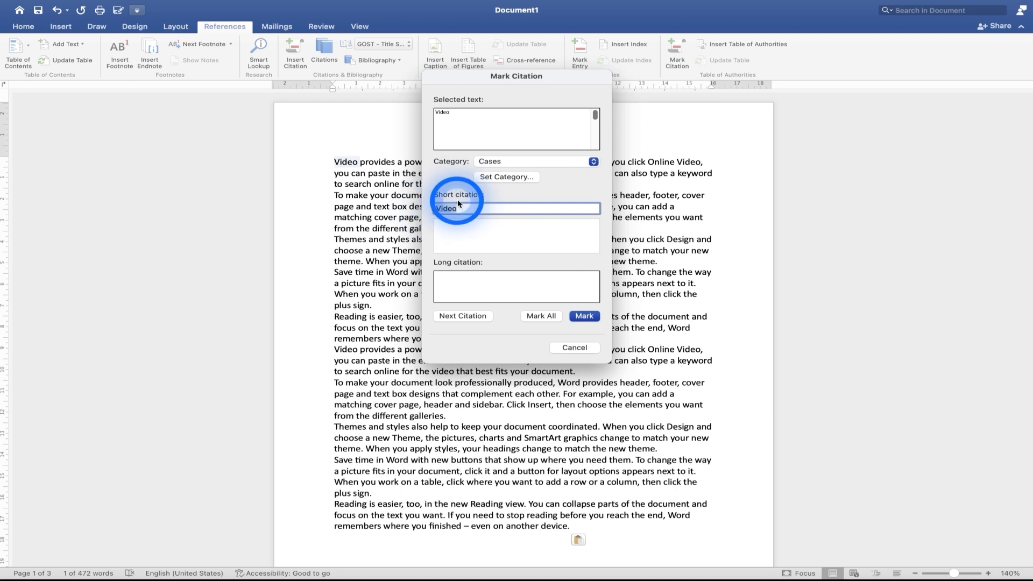
pyautogui.click(586, 316)
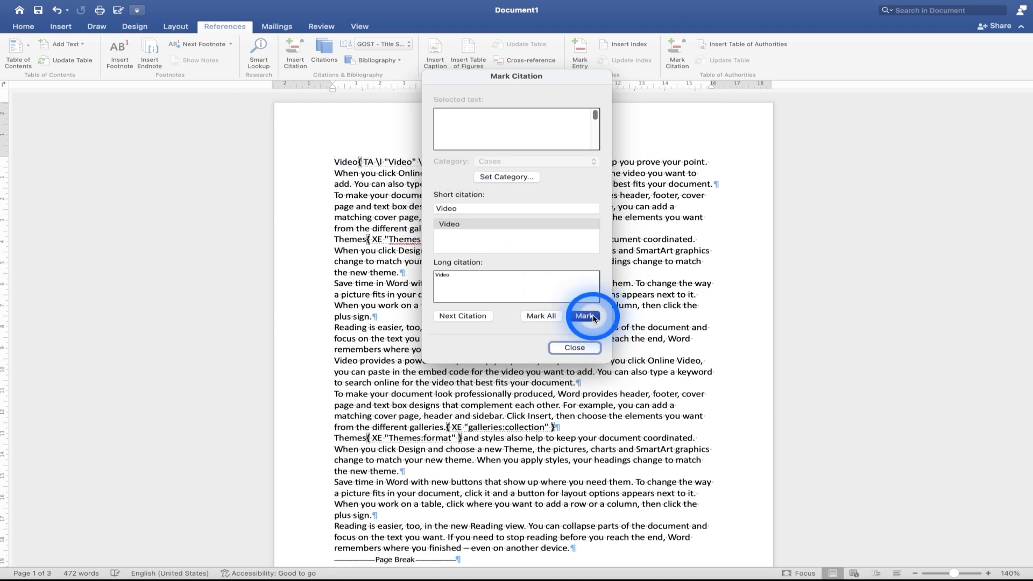
pyautogui.click(585, 348)
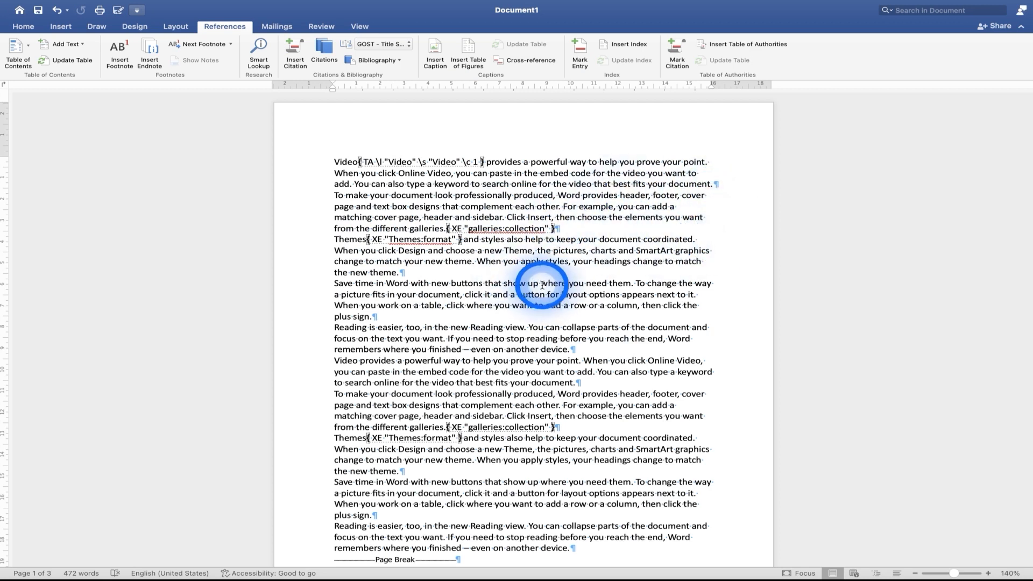
# Step: Mark the word "Reading" at the start of the fifth paragraph as a citation in the Cases category
pyautogui.moveTo(366, 327); pyautogui.dragTo(323, 327)
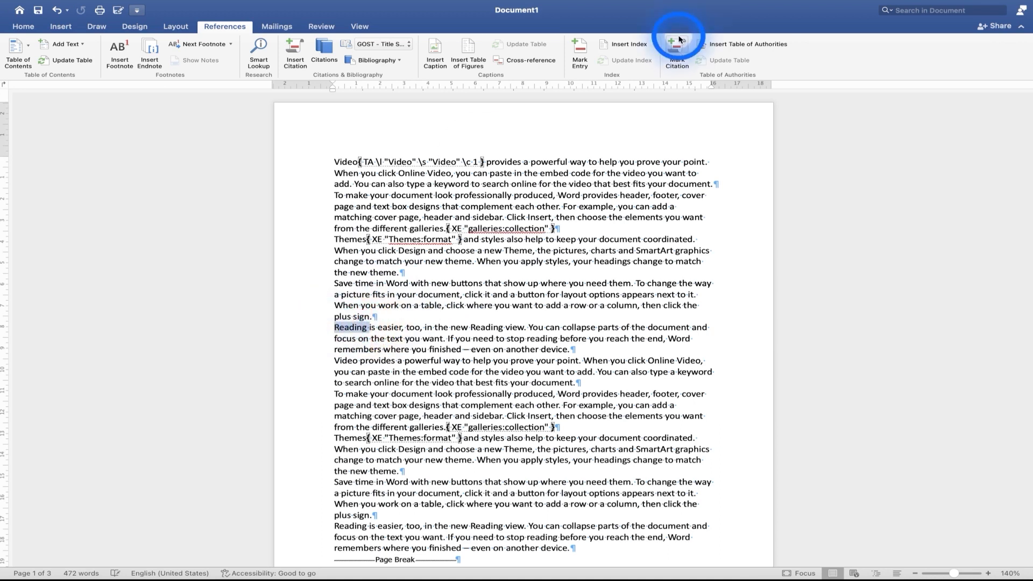
pyautogui.click(679, 41)
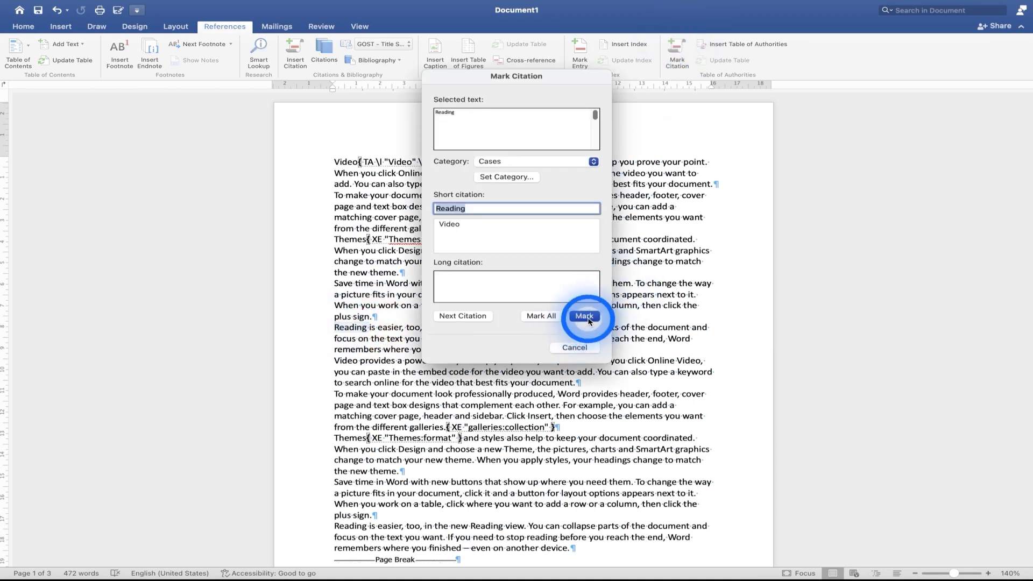
pyautogui.click(589, 321)
pyautogui.click(586, 348)
# Step: Mark "Word" in the last paragraph before the page break as a citation in the Cases category
pyautogui.moveTo(692, 346); pyautogui.dragTo(670, 347)
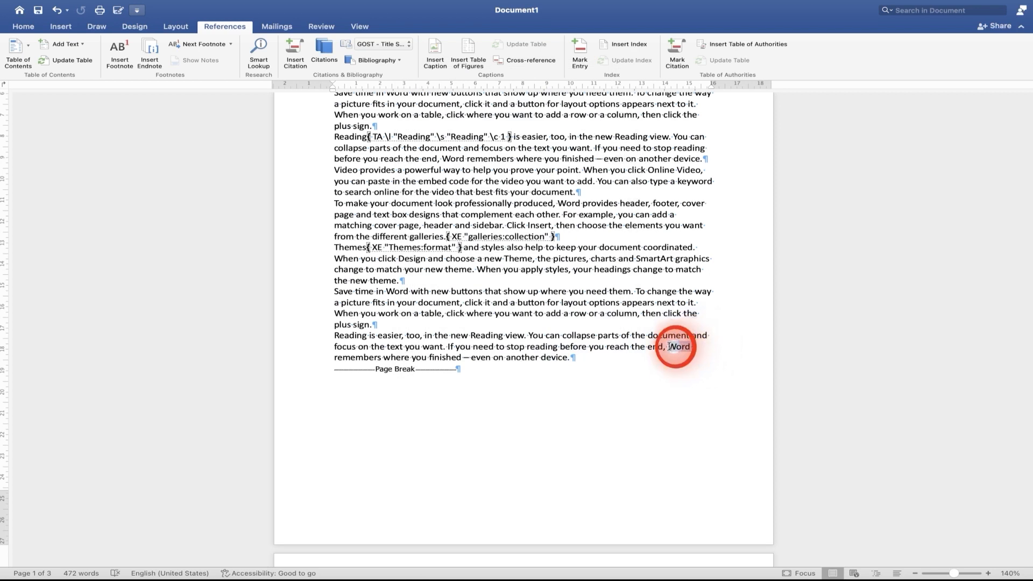
pyautogui.click(677, 54)
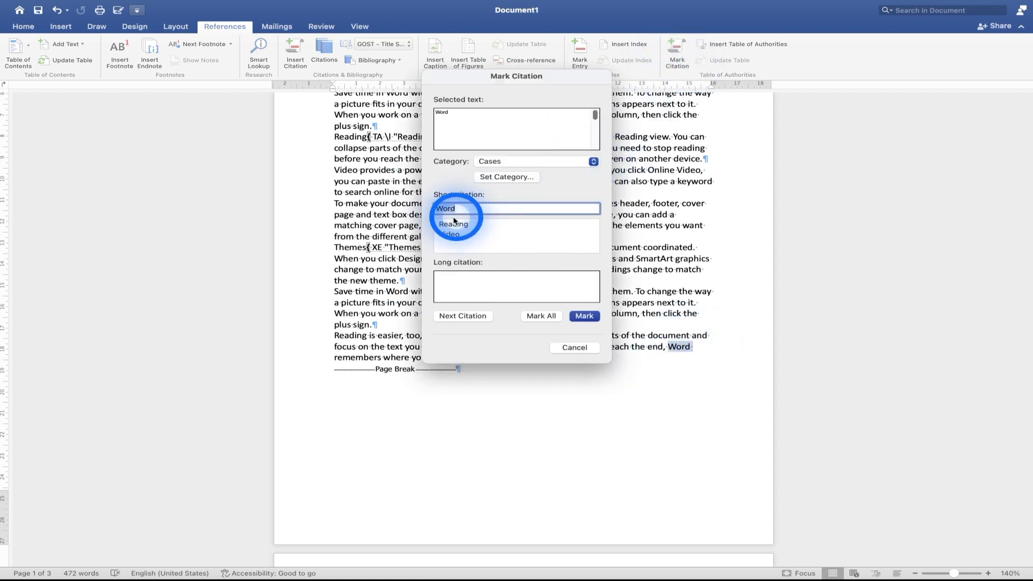
pyautogui.click(584, 317)
pyautogui.click(576, 348)
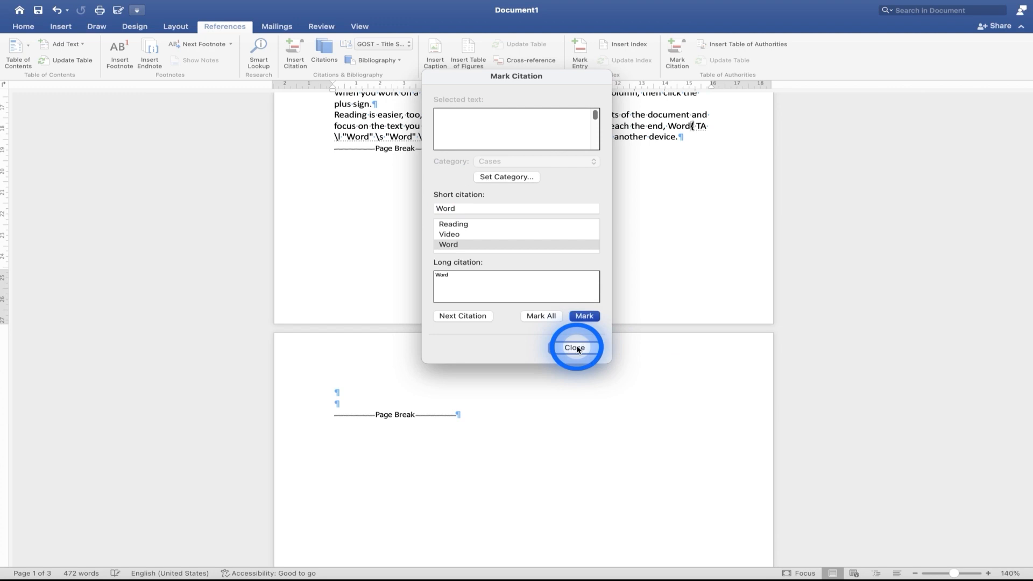
# Step: Mark the word "example" in the second paragraph as a citation in the Cases category
pyautogui.click(611, 206)
pyautogui.moveTo(613, 206); pyautogui.dragTo(579, 207)
pyautogui.click(679, 51)
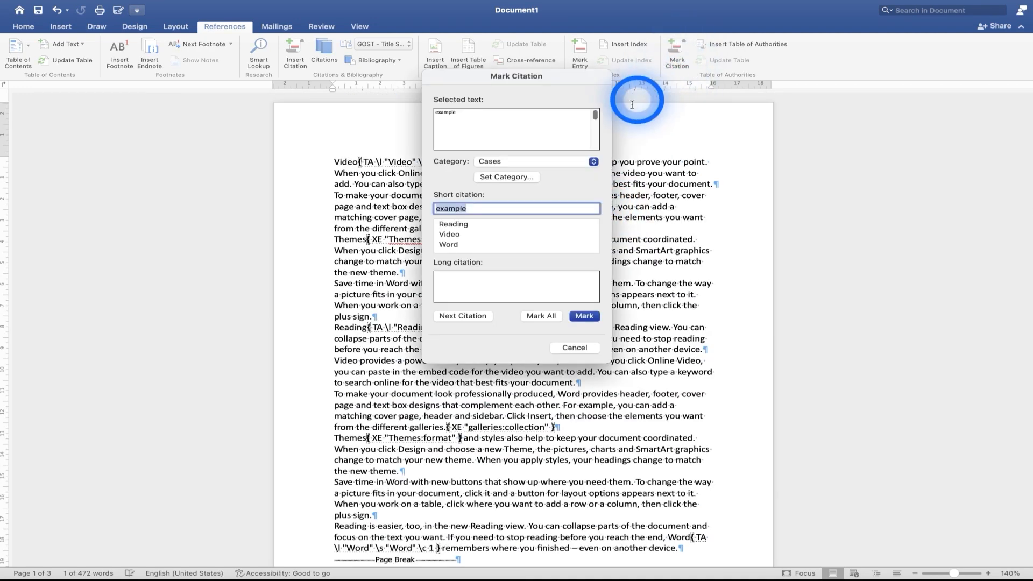
pyautogui.click(584, 316)
pyautogui.click(575, 347)
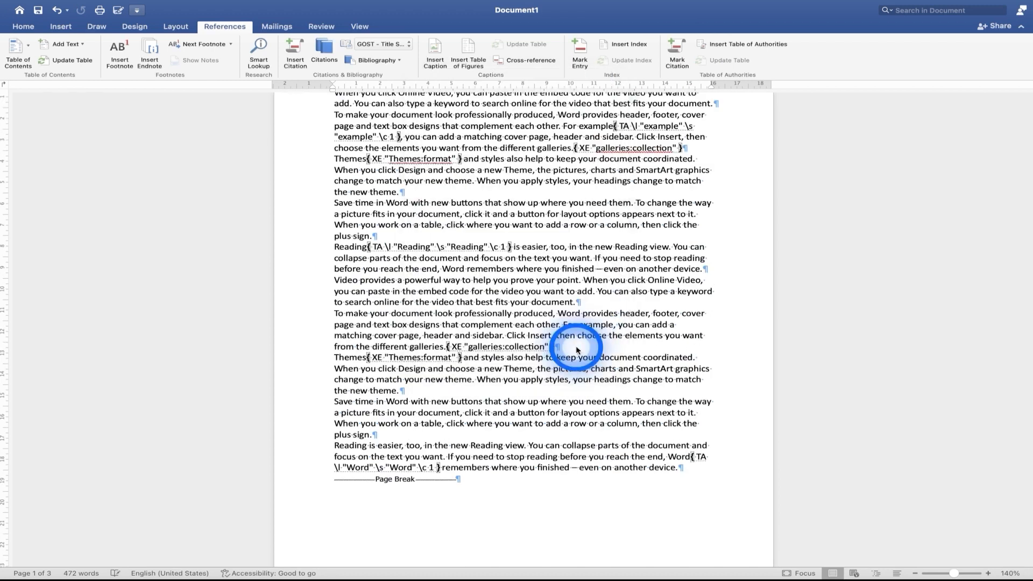
# Step: Hide the formatting marks and field codes in the document
pyautogui.click(23, 27)
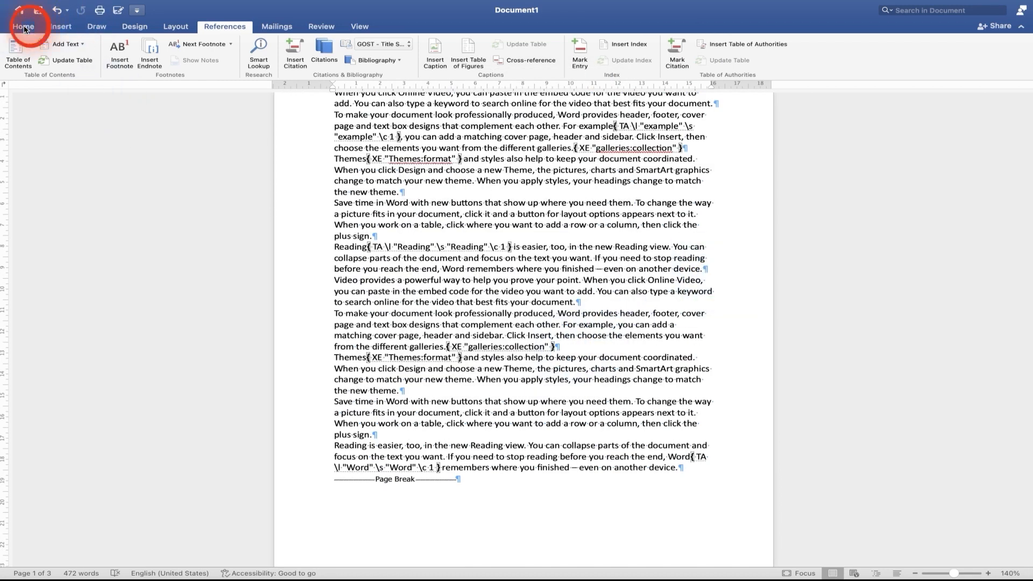
pyautogui.click(393, 45)
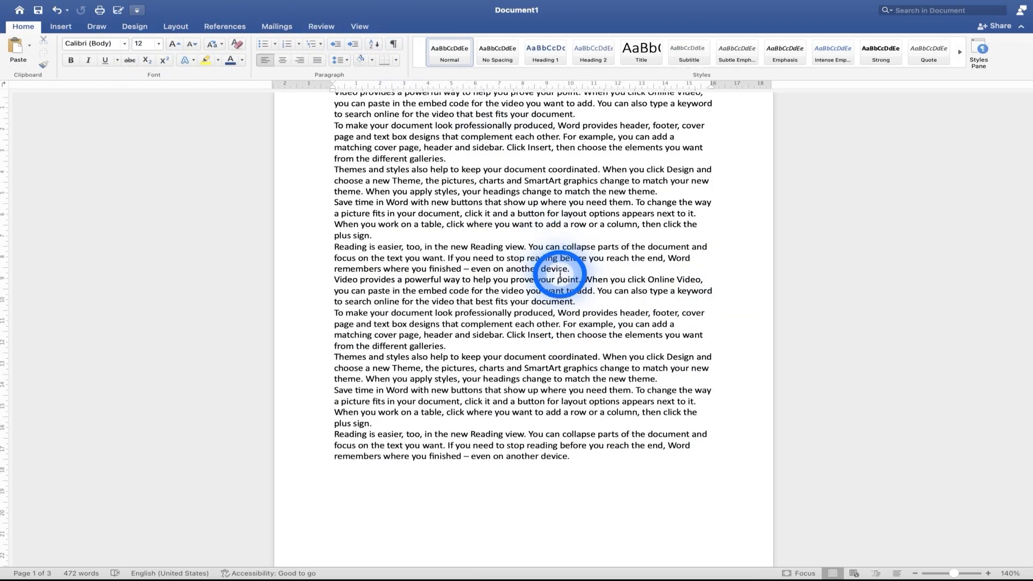
pyautogui.scroll(3, 725, 258)
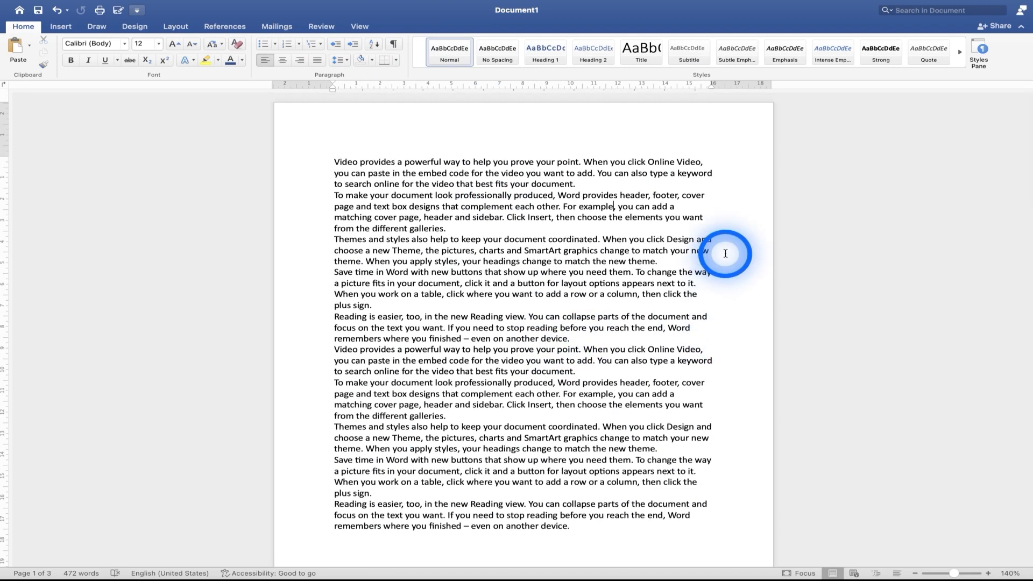
# Step: Insert a table of authorities covering all categories in the Formal format at the start of the second page
pyautogui.scroll(-10, 725, 253)
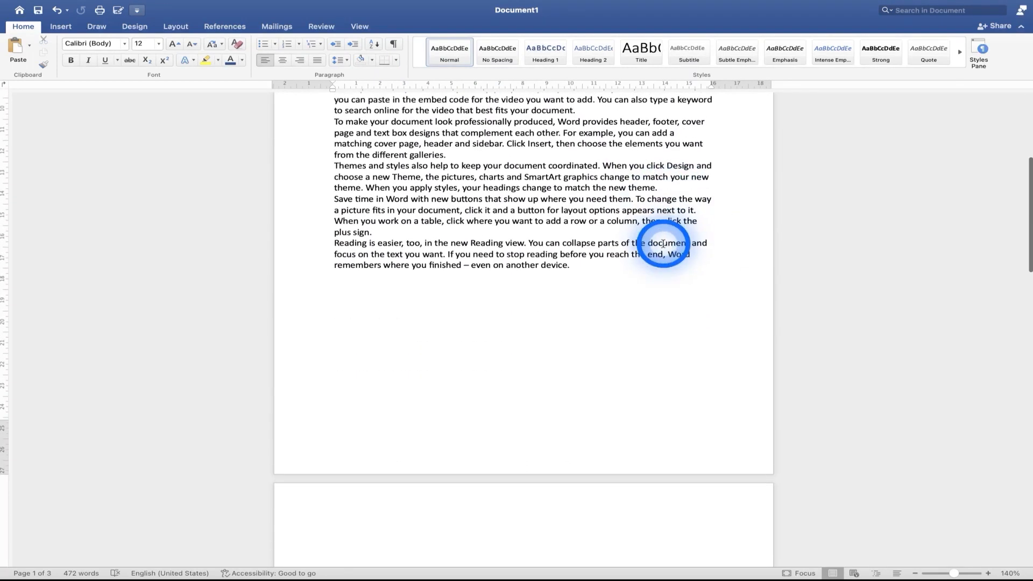
pyautogui.click(353, 505)
pyautogui.scroll(-4, 515, 321)
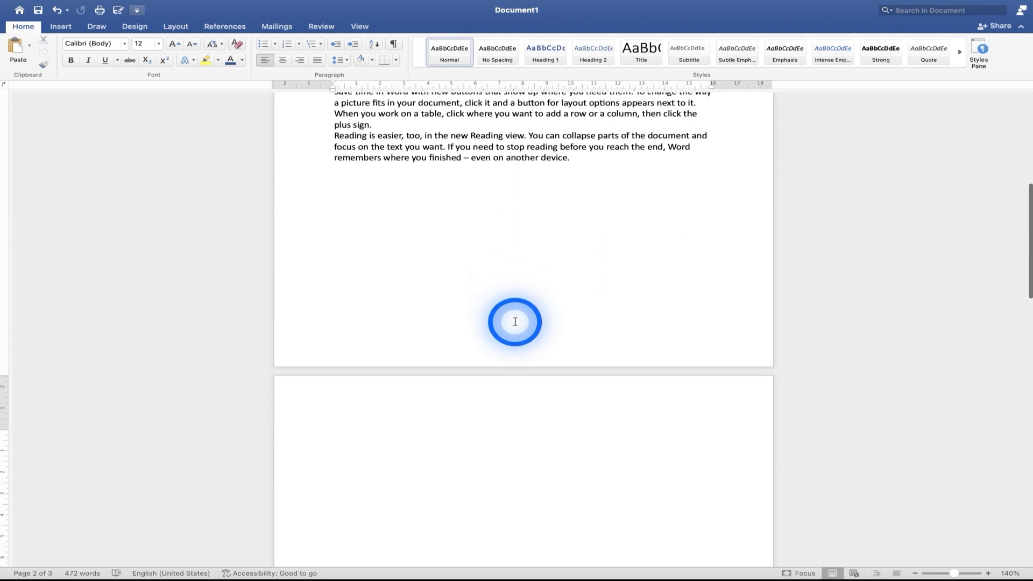
pyautogui.click(222, 25)
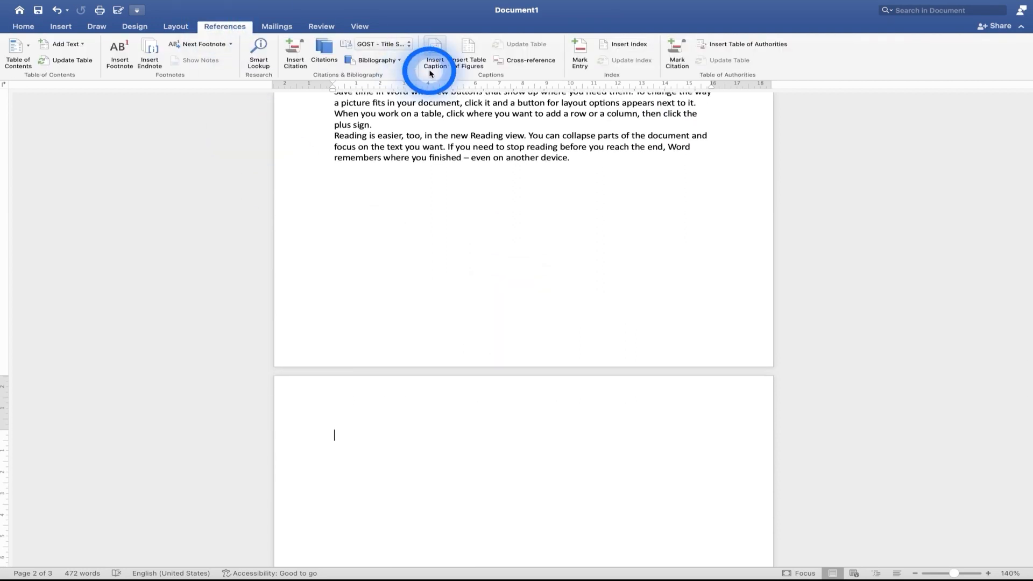
pyautogui.click(727, 45)
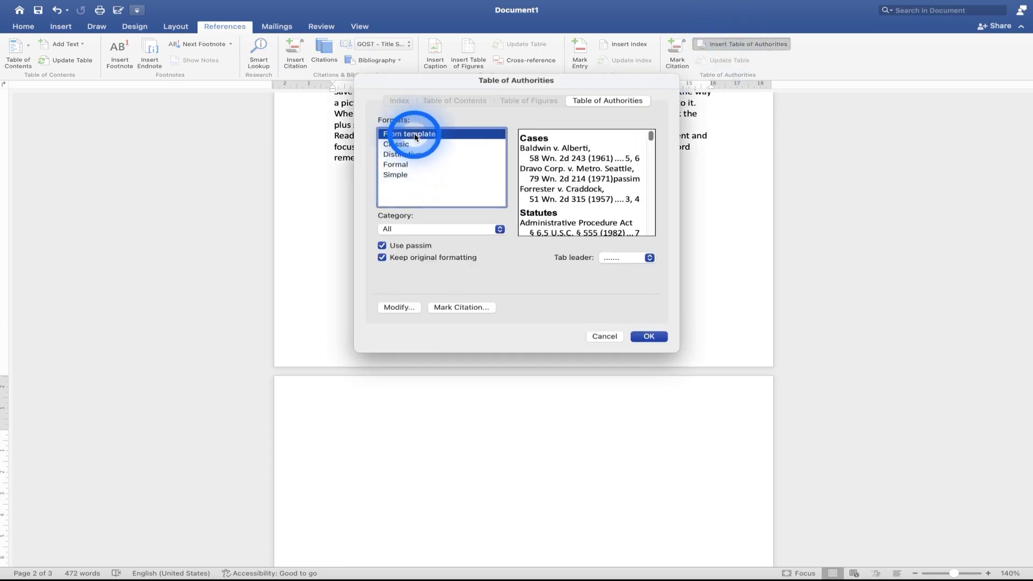
pyautogui.click(399, 164)
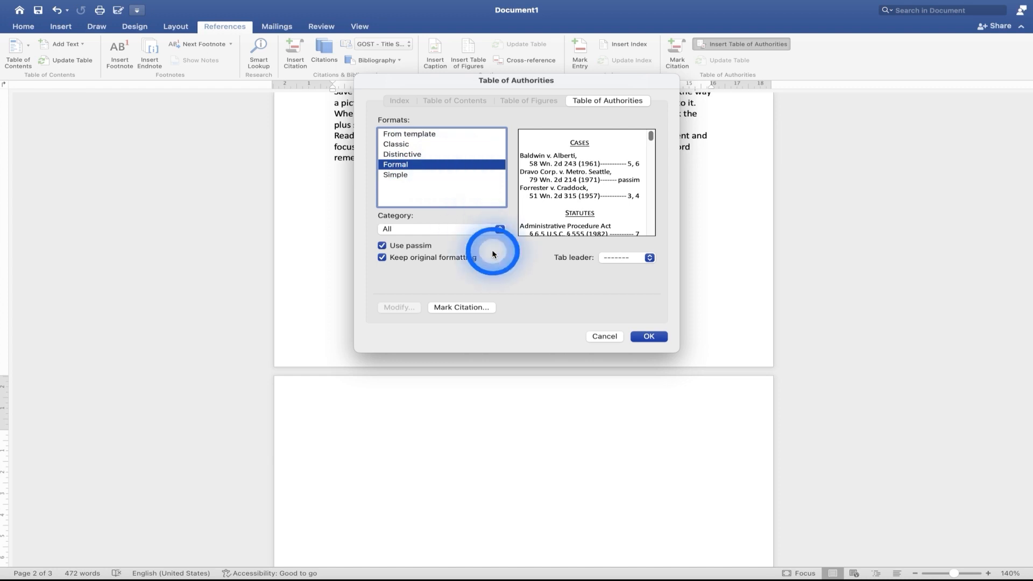
pyautogui.click(649, 336)
pyautogui.scroll(-3, 652, 337)
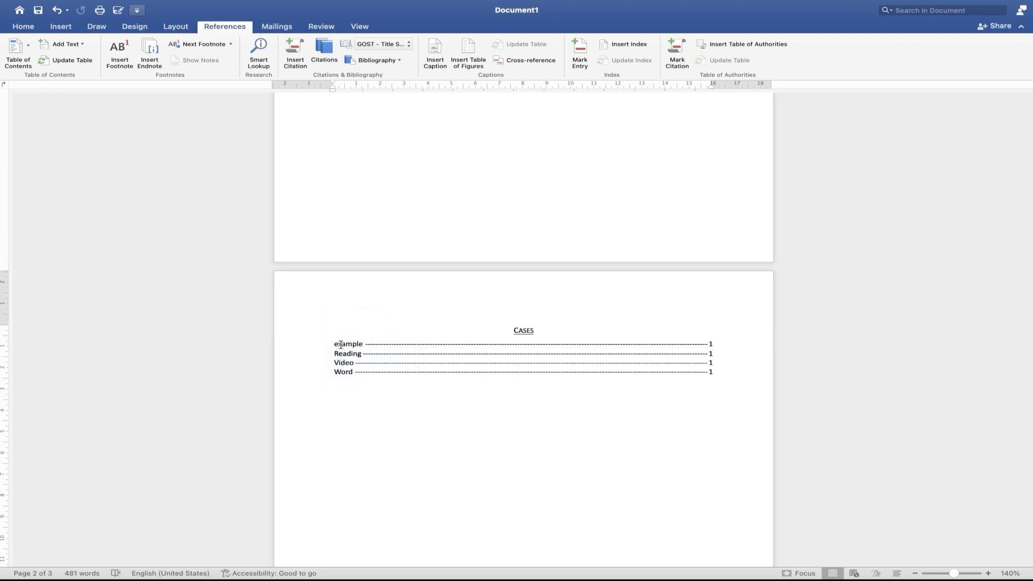
pyautogui.scroll(10, 527, 179)
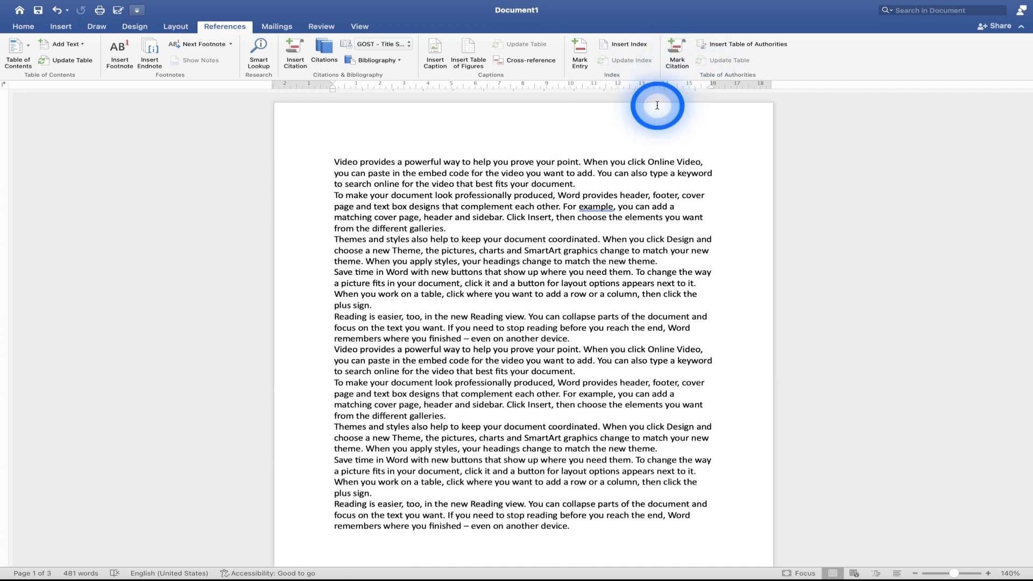
pyautogui.scroll(-6, 657, 105)
pyautogui.scroll(6, 657, 104)
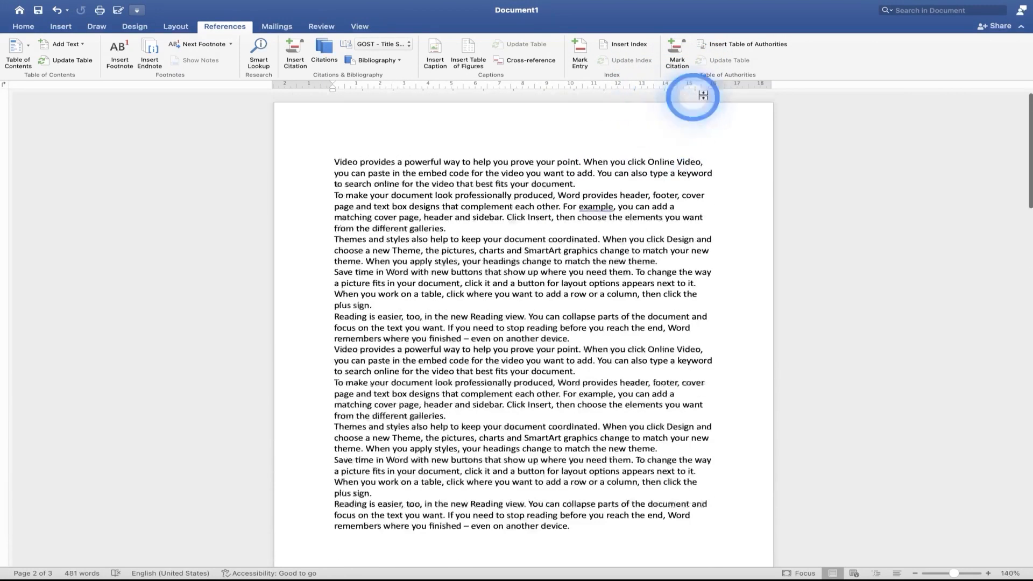